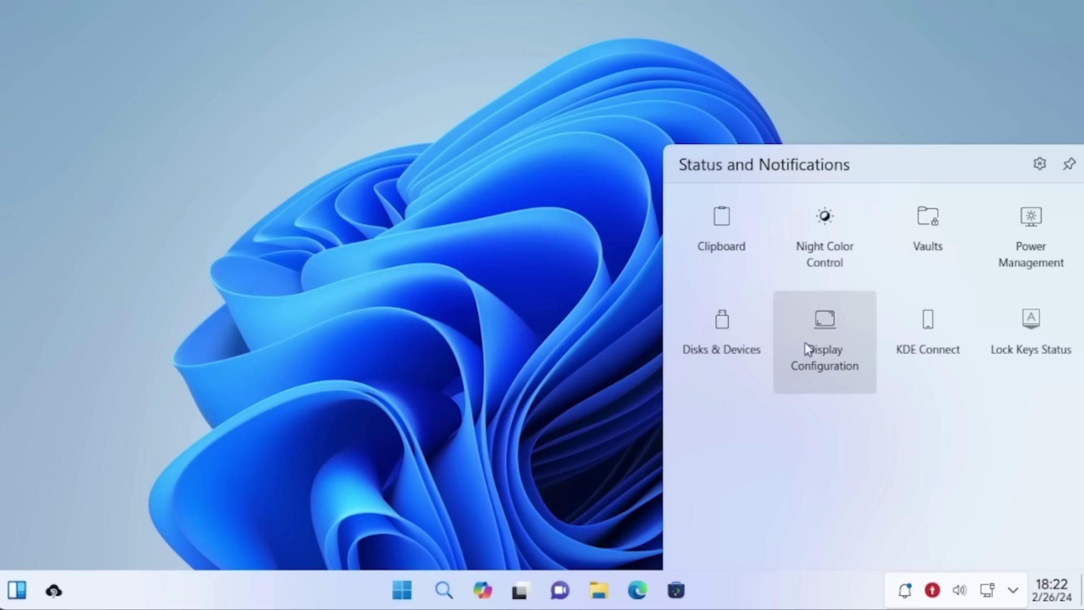
# Dismiss the Status and Notifications panel and open the desktop's right-click menu
pyautogui.click(455, 309)
pyautogui.rightClick(444, 203)
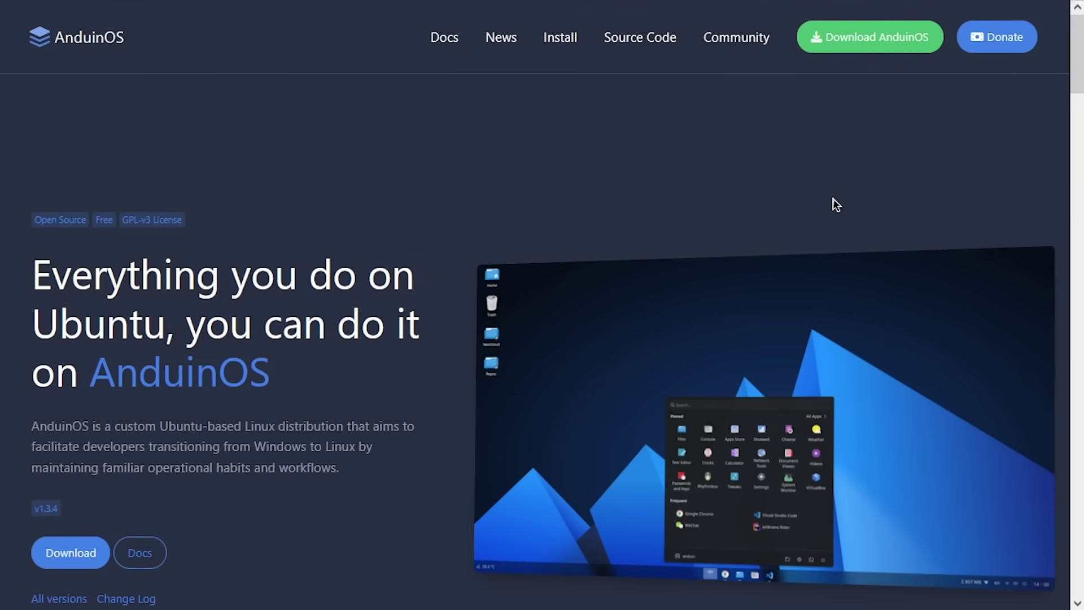
# Highlight the 'developers moving from Windows' phrase and 'Ubuntu-based' in the hero text, then clear it
pyautogui.moveTo(83, 446); pyautogui.dragTo(356, 452)
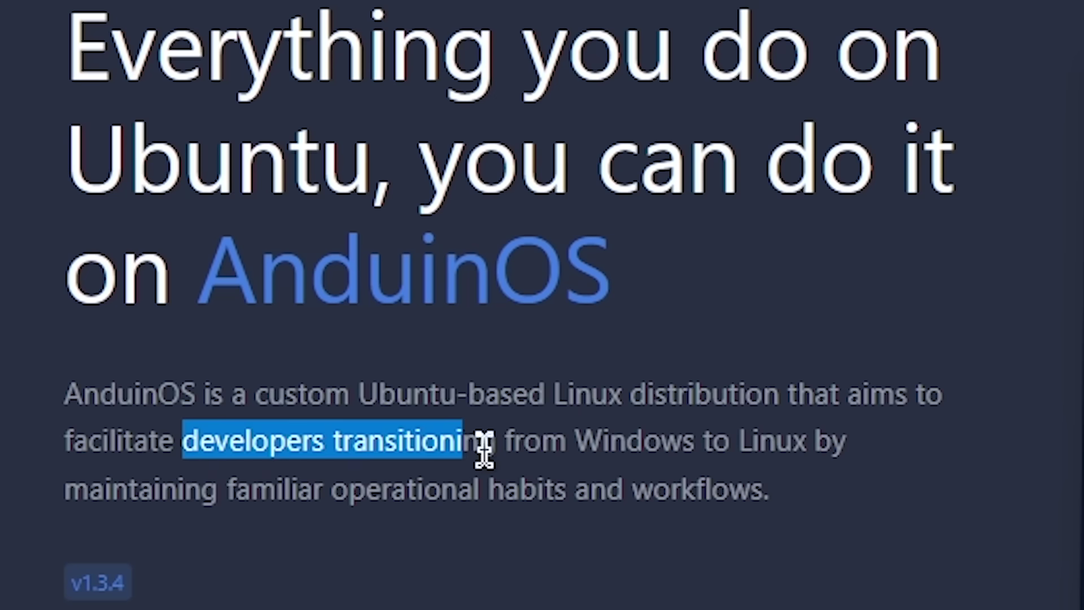
pyautogui.moveTo(807, 458); pyautogui.dragTo(815, 460)
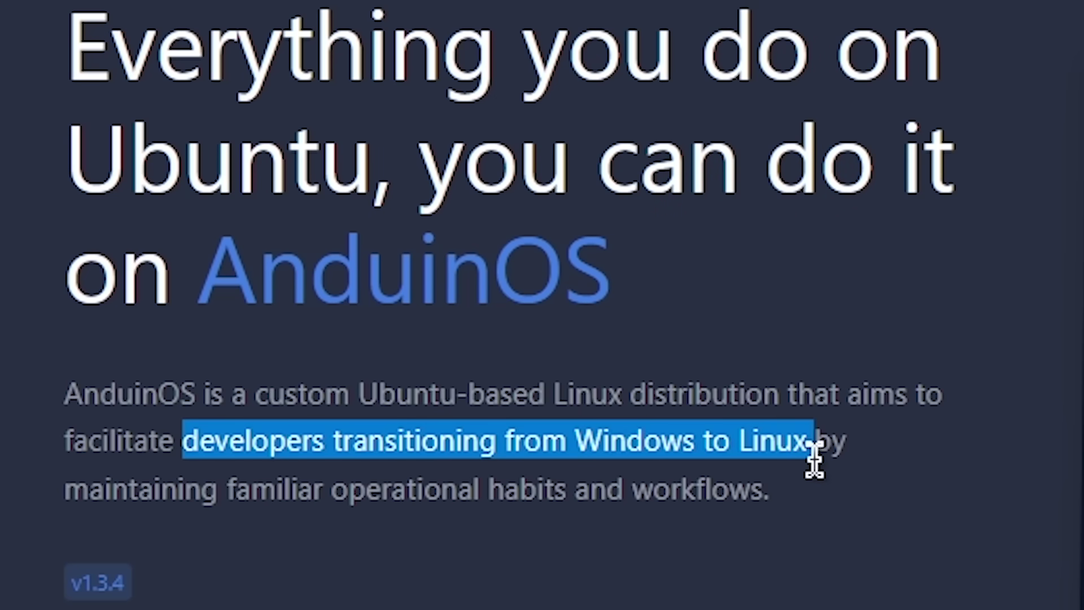
pyautogui.moveTo(362, 393); pyautogui.dragTo(547, 398)
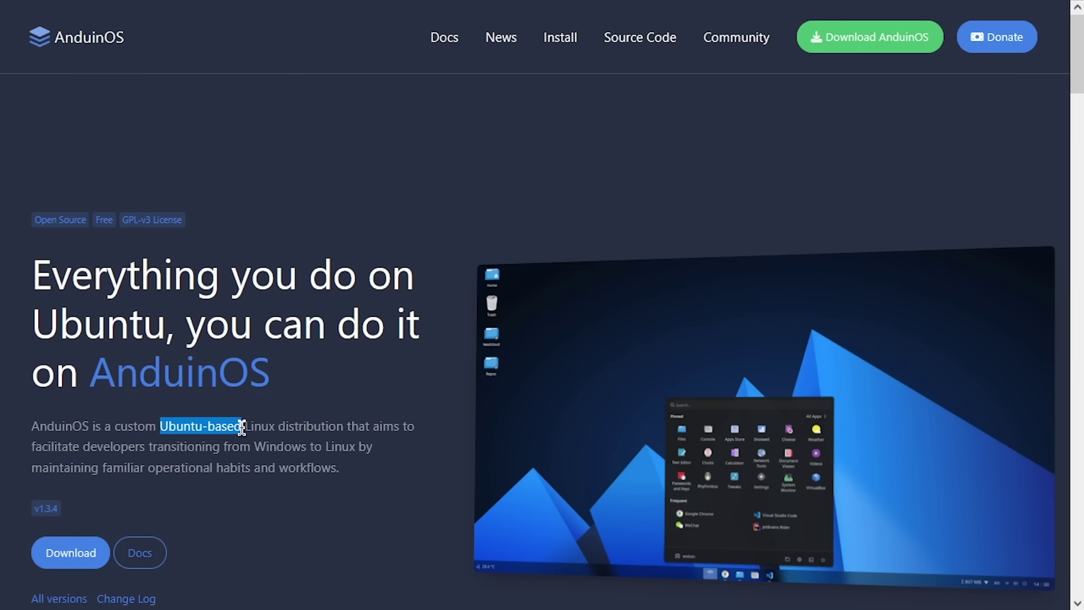
pyautogui.click(367, 404)
# Scroll down to the version download cards and highlight the v1.3.4 version heading
pyautogui.scroll(-10, 368, 413)
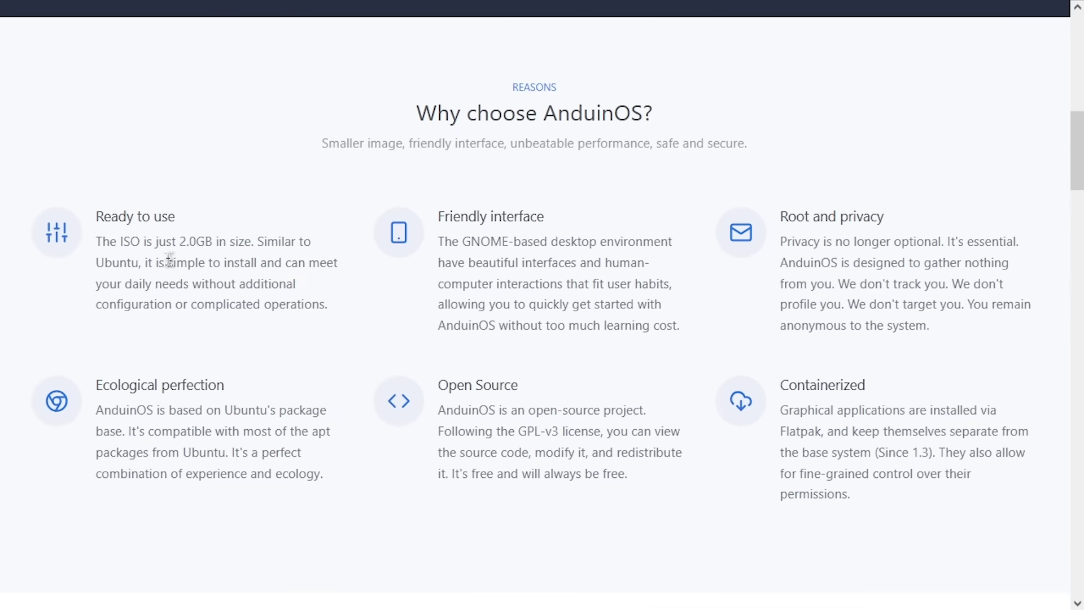
pyautogui.scroll(-5, 423, 279)
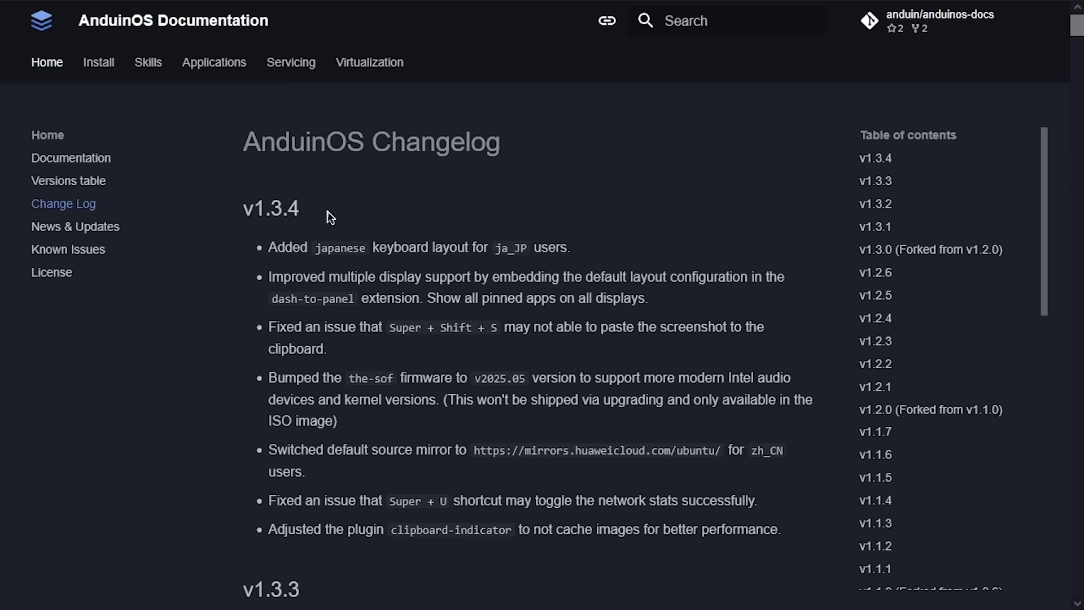
pyautogui.moveTo(305, 209); pyautogui.dragTo(254, 210)
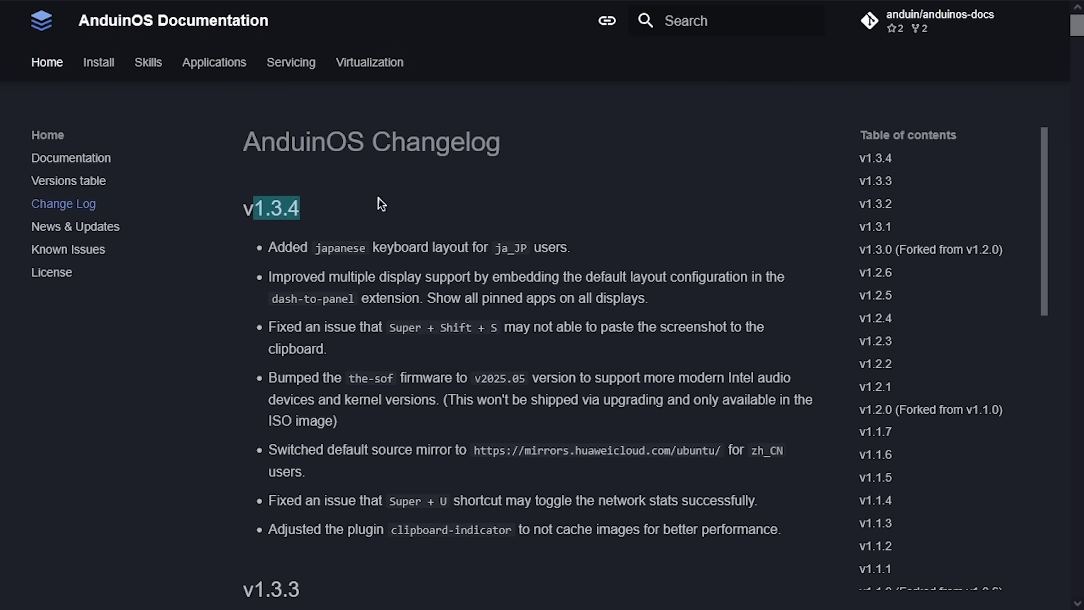
# Scroll the Change Log down to v1.3.0 and highlight its Ubuntu 25.04 upgrade mention
pyautogui.click(300, 213)
pyautogui.scroll(-10, 361, 254)
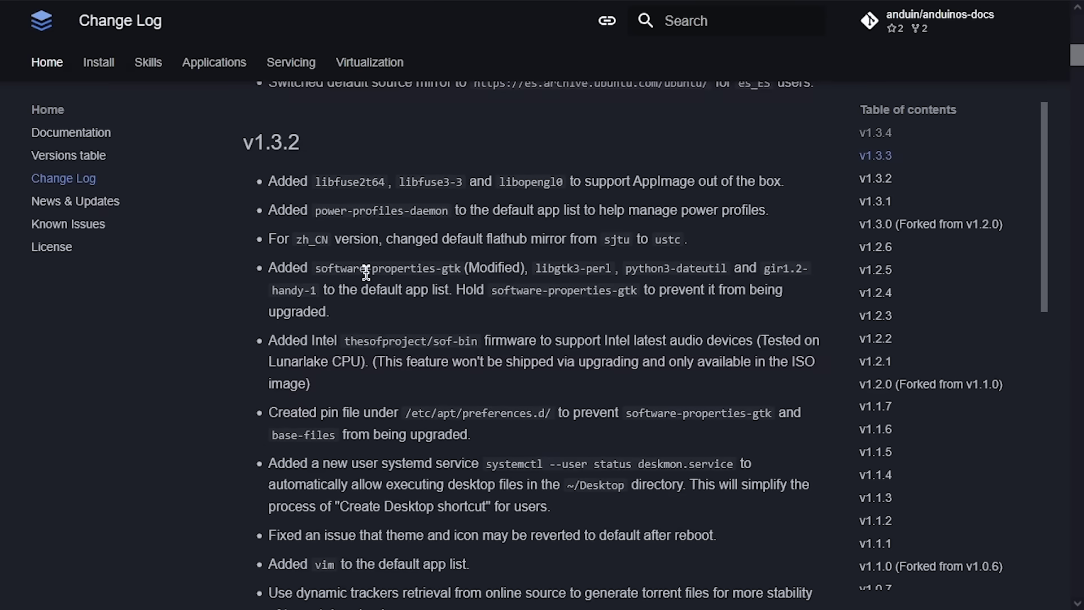
pyautogui.scroll(-15, 367, 273)
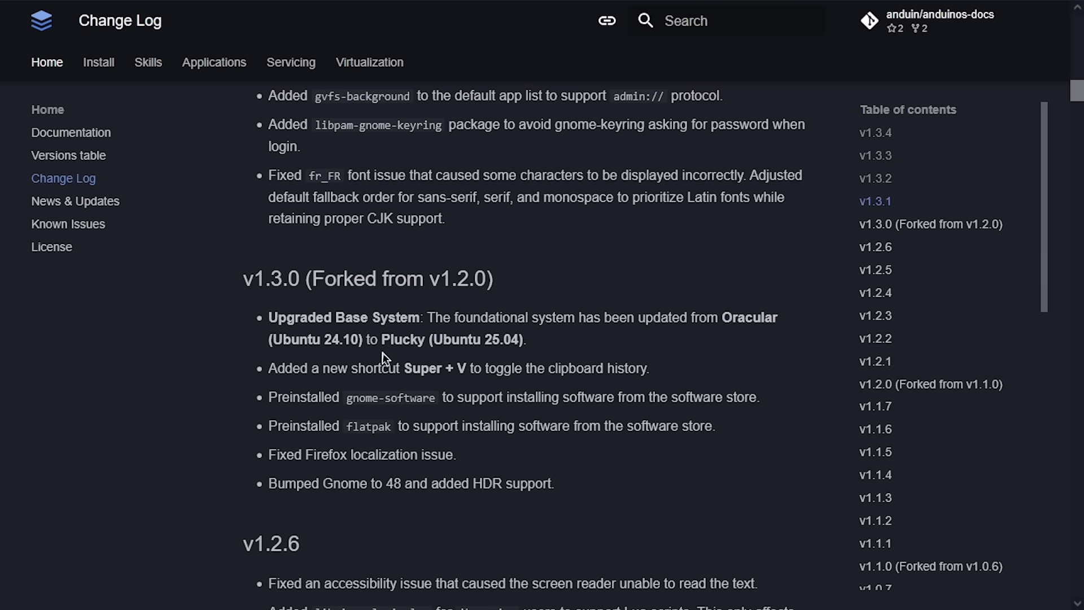
pyautogui.moveTo(445, 341); pyautogui.dragTo(523, 339)
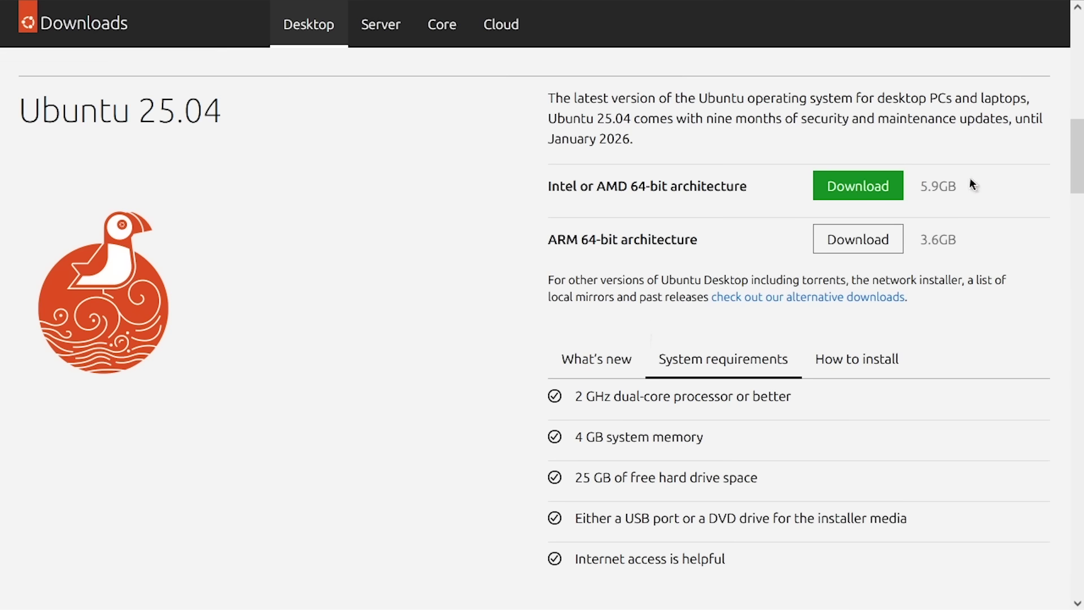
pyautogui.moveTo(960, 187); pyautogui.dragTo(916, 187)
pyautogui.click(970, 213)
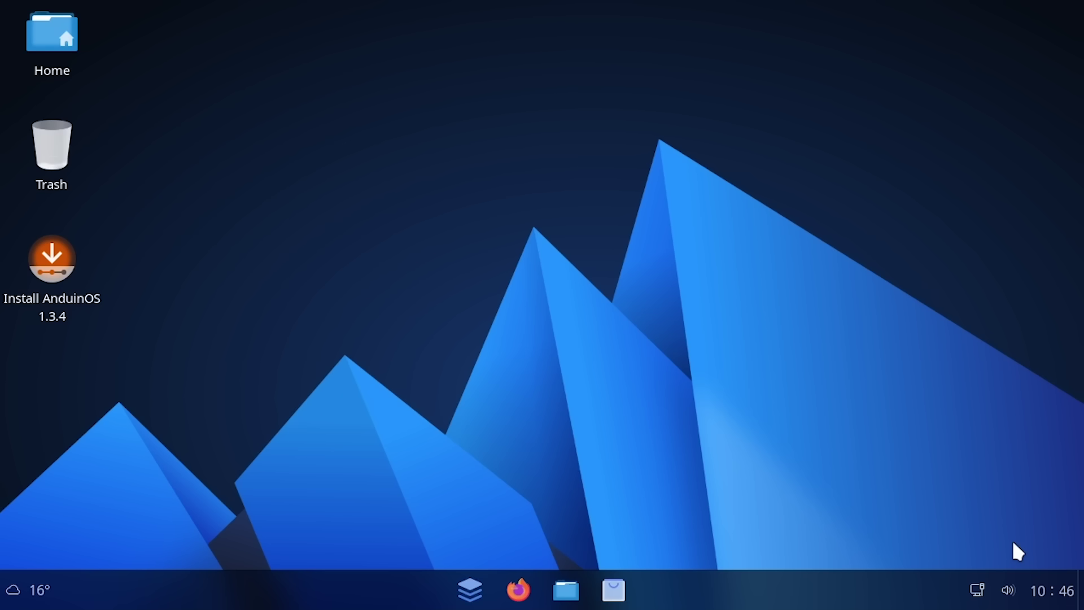
# Launch the AnduinOS installer, enable third-party drivers and media formats, and accept the location
pyautogui.click(45, 261)
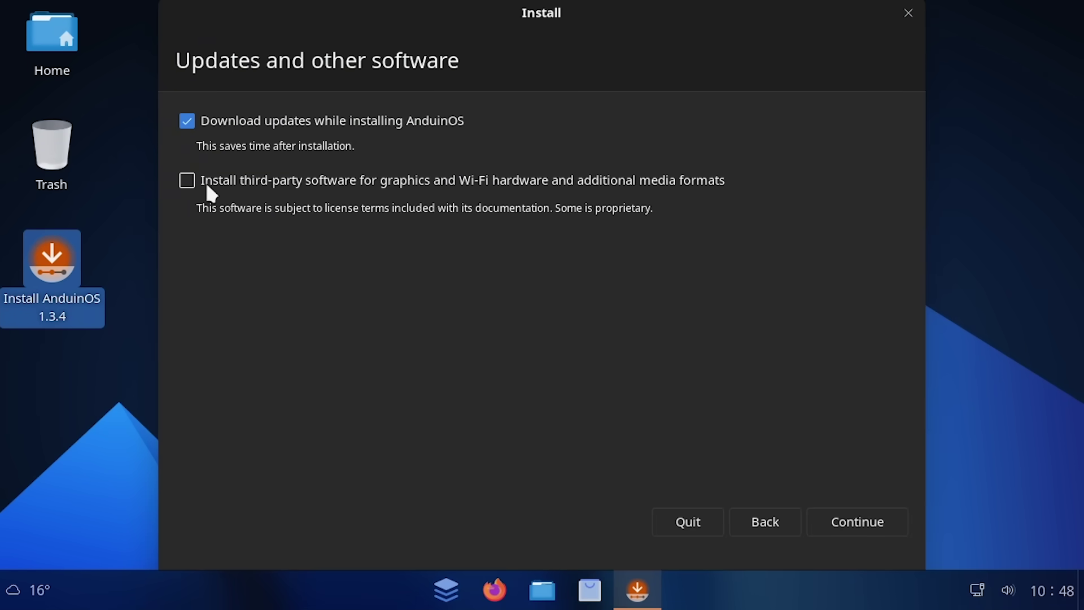
pyautogui.click(210, 189)
pyautogui.click(858, 521)
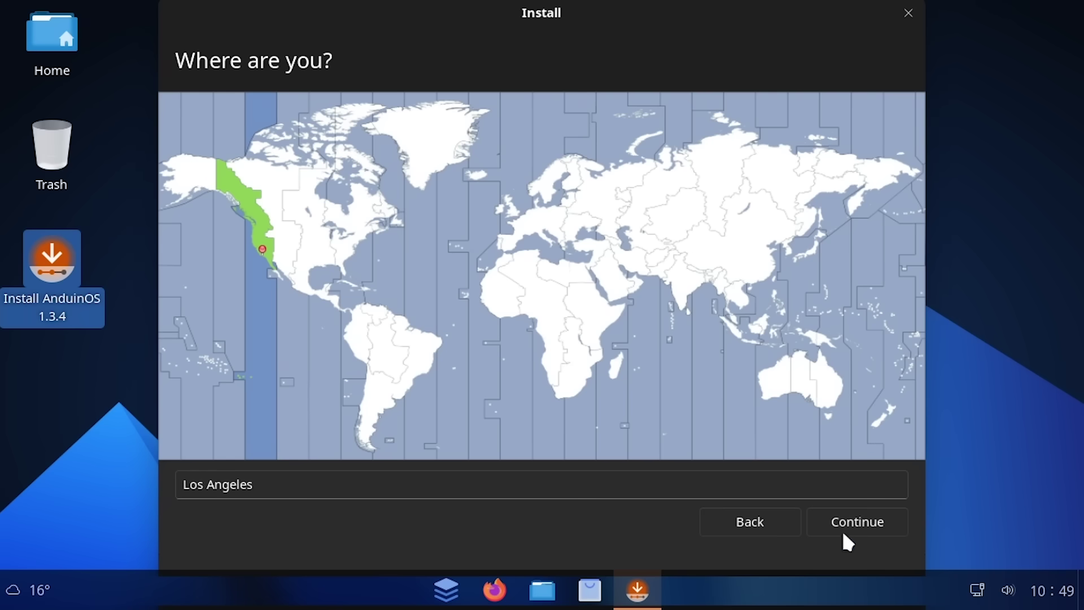
pyautogui.click(846, 527)
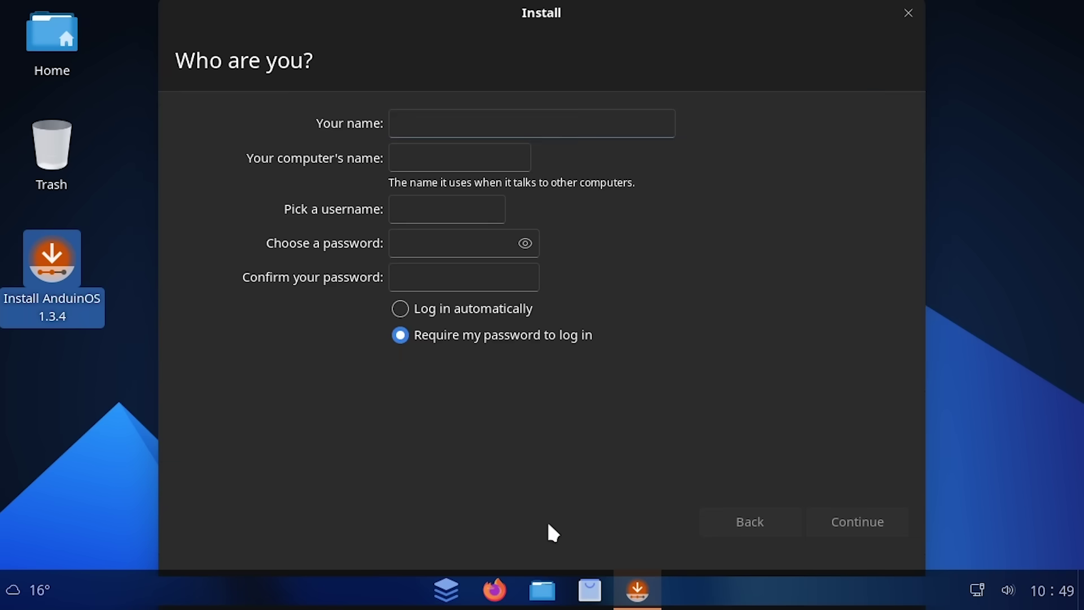
# Enter the user's name, computer name anduin-vm and a confirmed password, then begin installing
pyautogui.write('michael')
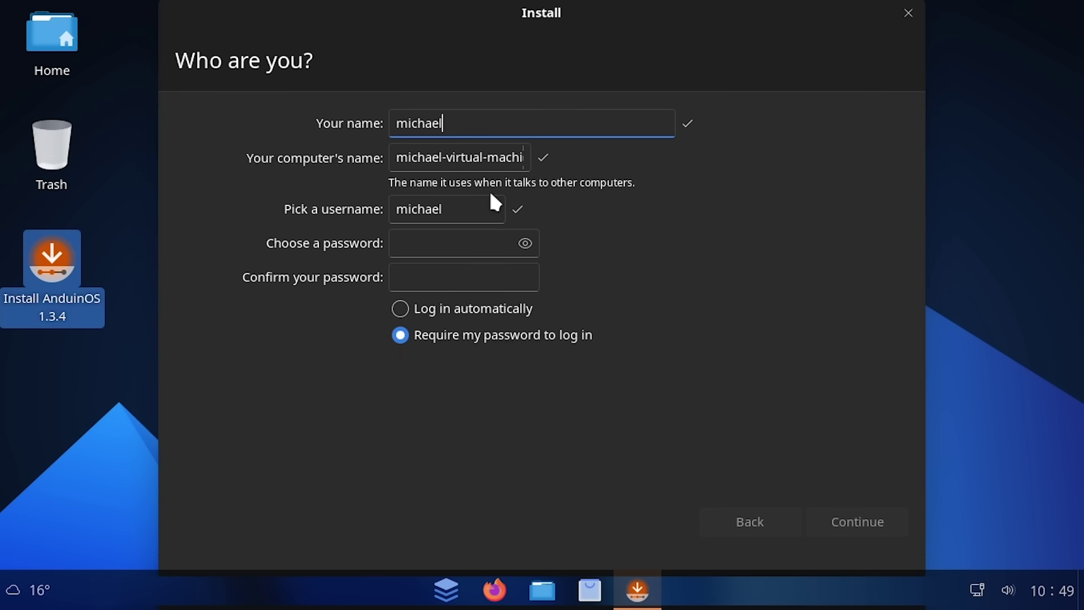
pyautogui.press('Tab')
pyautogui.write('andui')
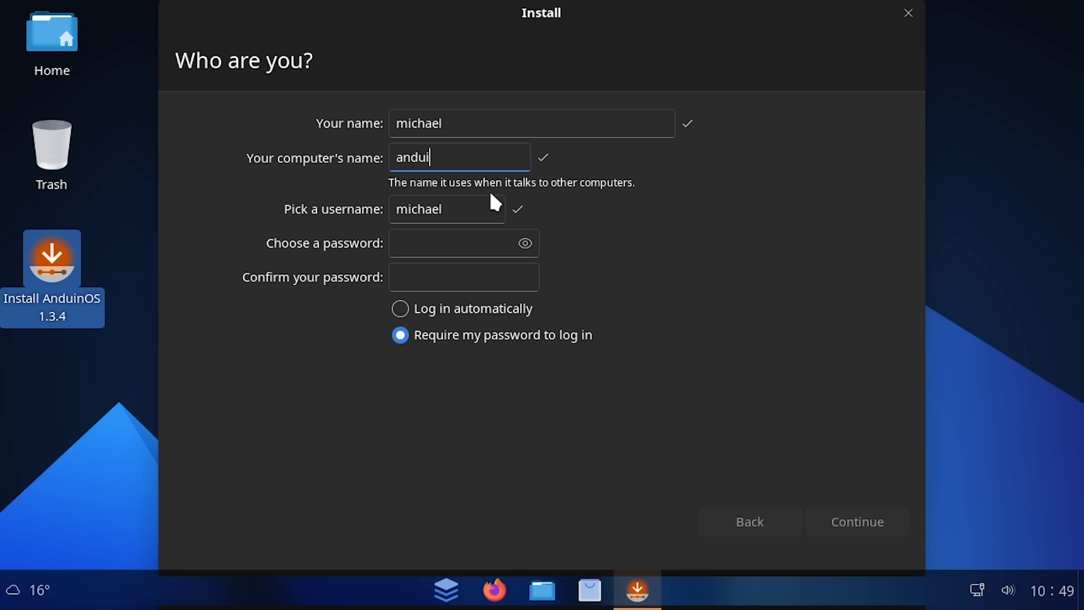
pyautogui.write('n-vm')
pyautogui.click(480, 244)
pyautogui.write('123')
pyautogui.press('Tab')
pyautogui.write('123')
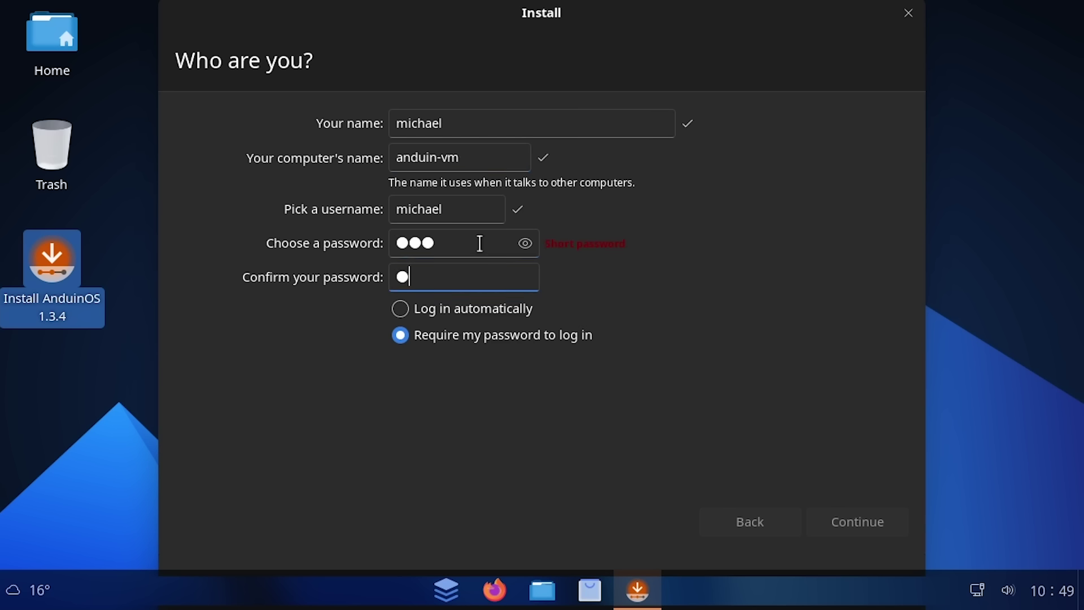
pyautogui.click(842, 523)
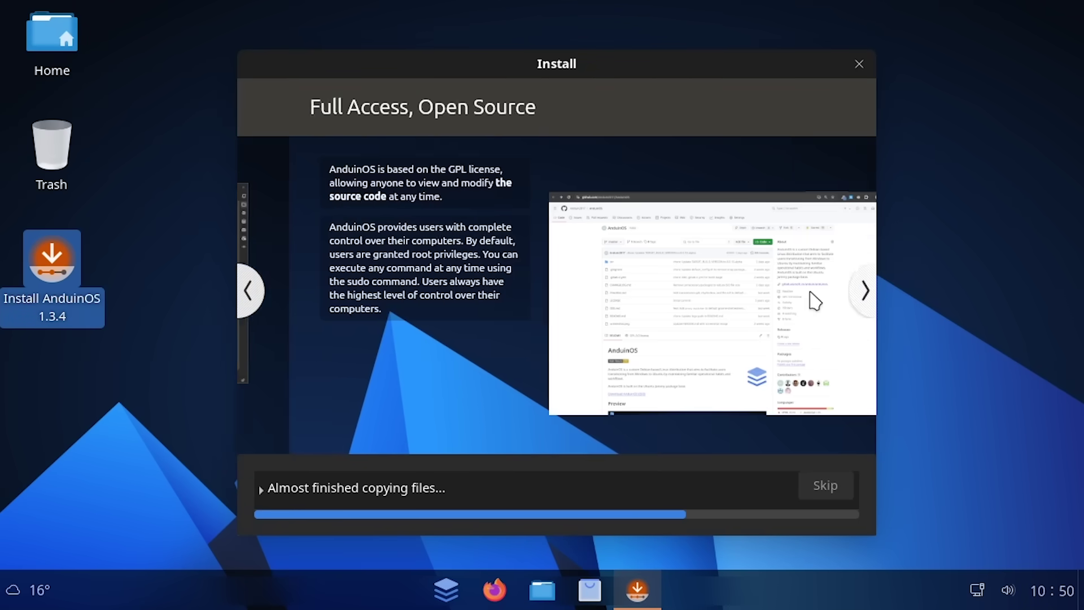
# Advance the installer slideshow to the Help and Support slide and reveal the detailed installation log
pyautogui.click(865, 291)
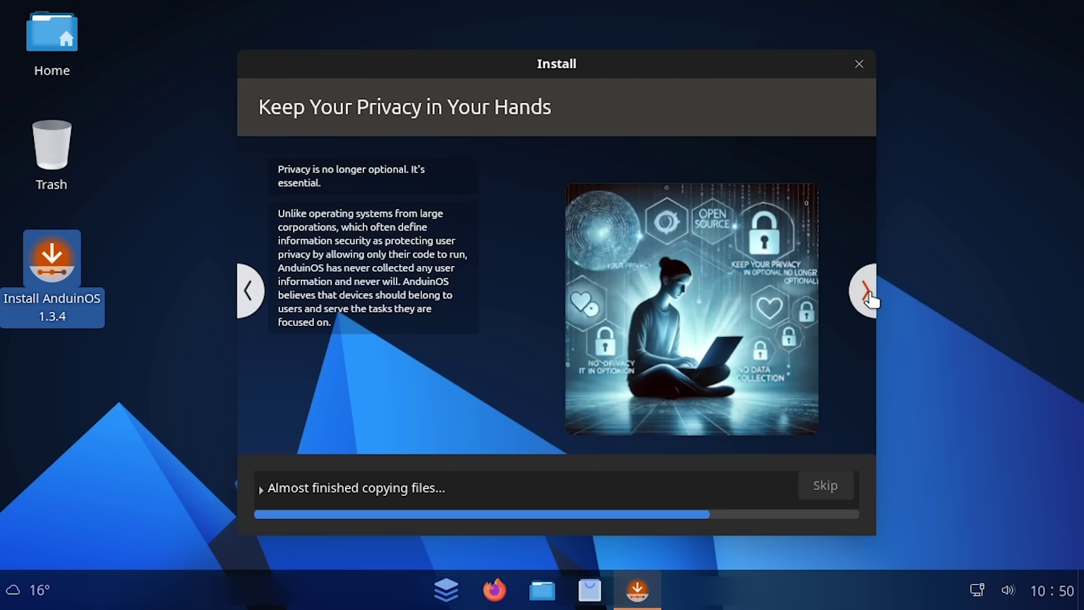
pyautogui.click(864, 290)
pyautogui.click(868, 293)
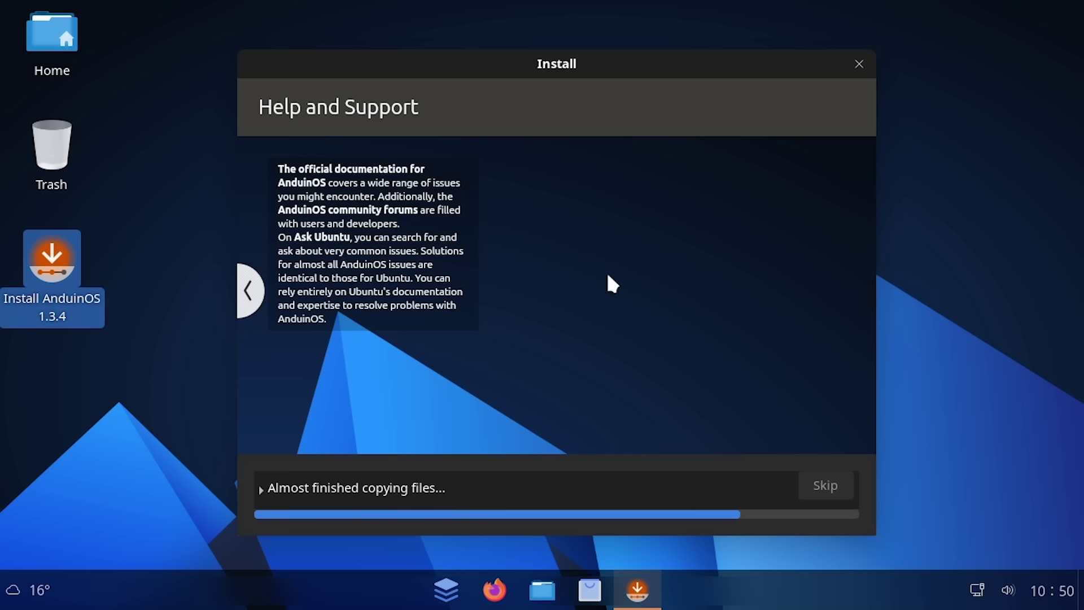
pyautogui.click(262, 488)
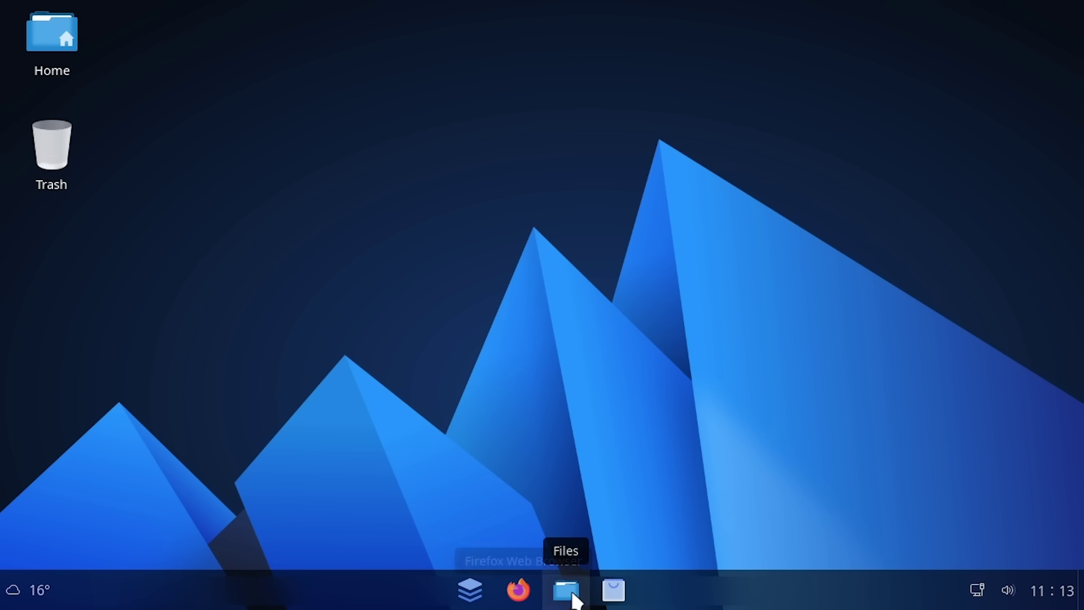
pyautogui.click(469, 590)
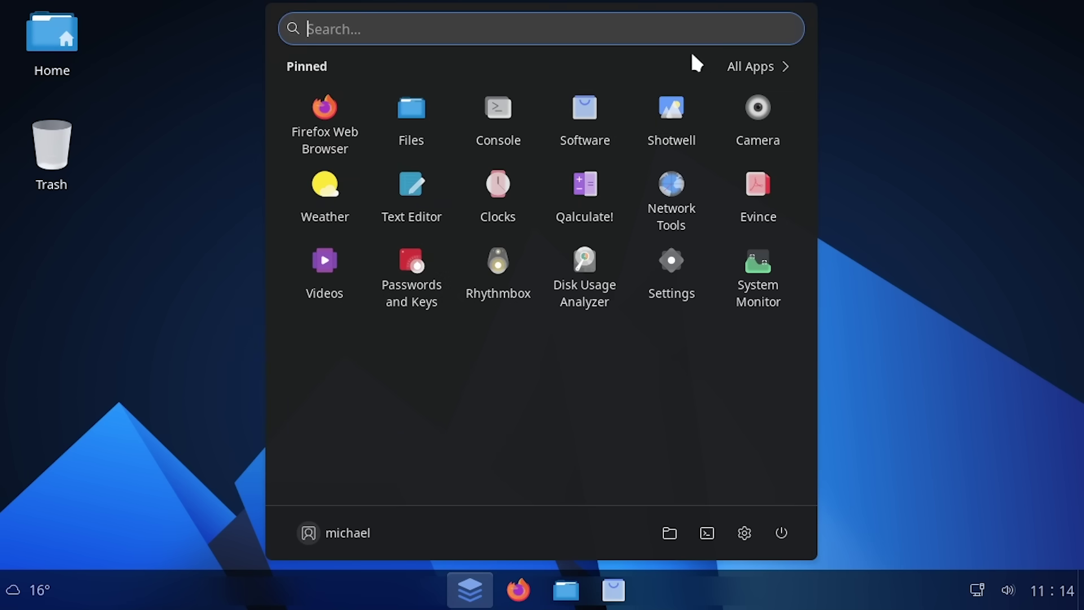
pyautogui.click(748, 67)
pyautogui.scroll(-10, 479, 311)
pyautogui.click(968, 489)
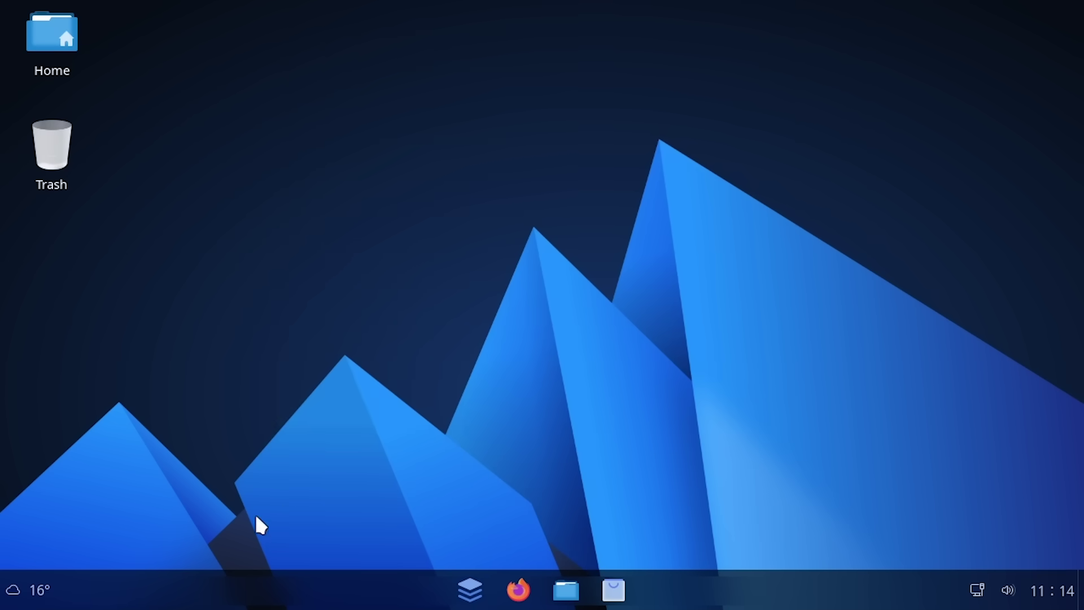
pyautogui.click(35, 591)
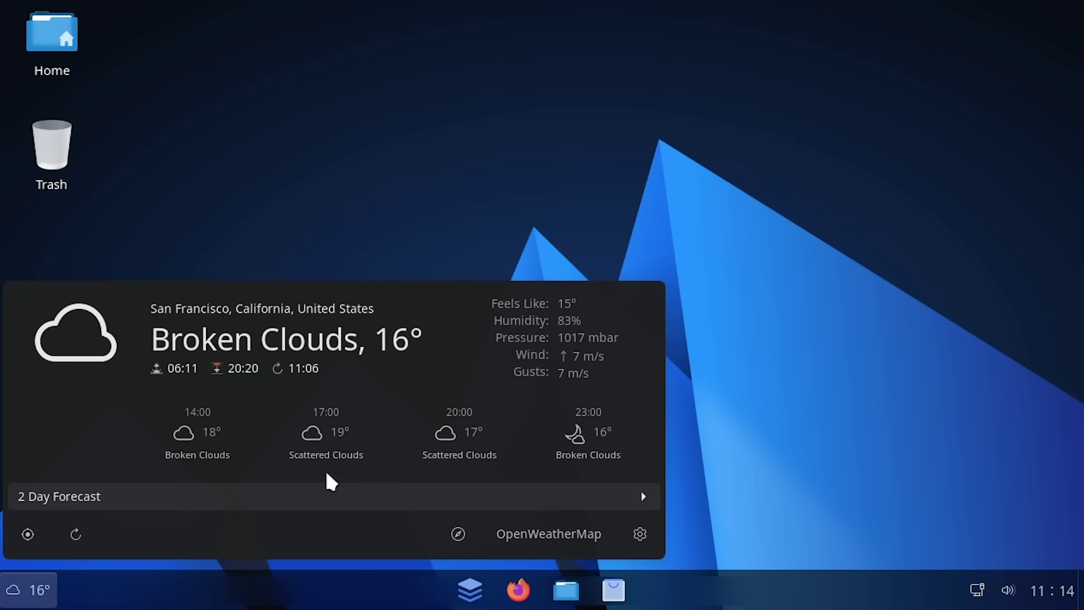
pyautogui.click(591, 228)
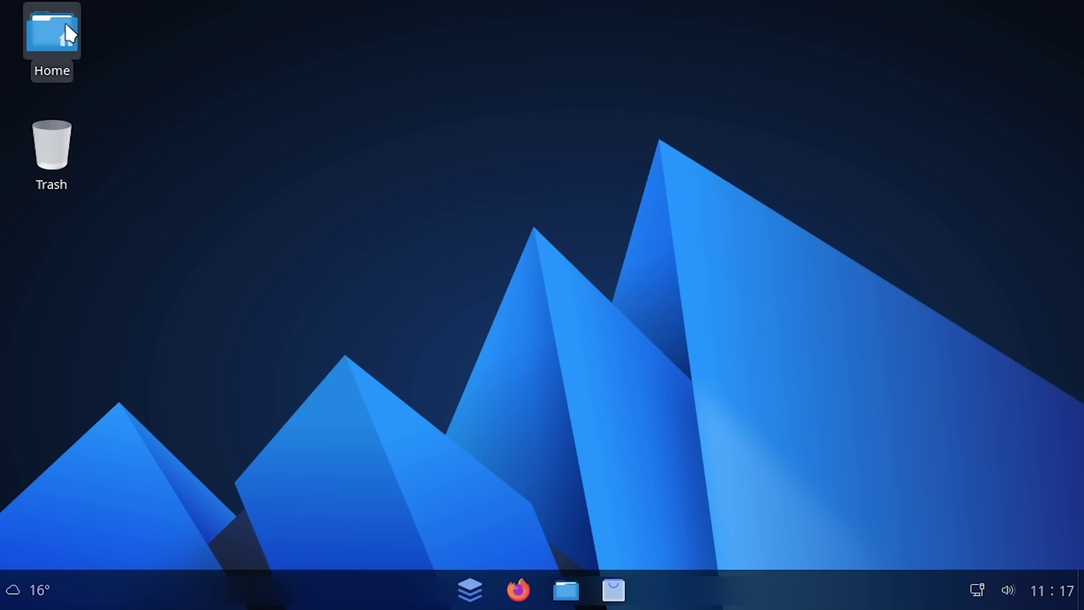
pyautogui.click(454, 591)
pyautogui.click(784, 63)
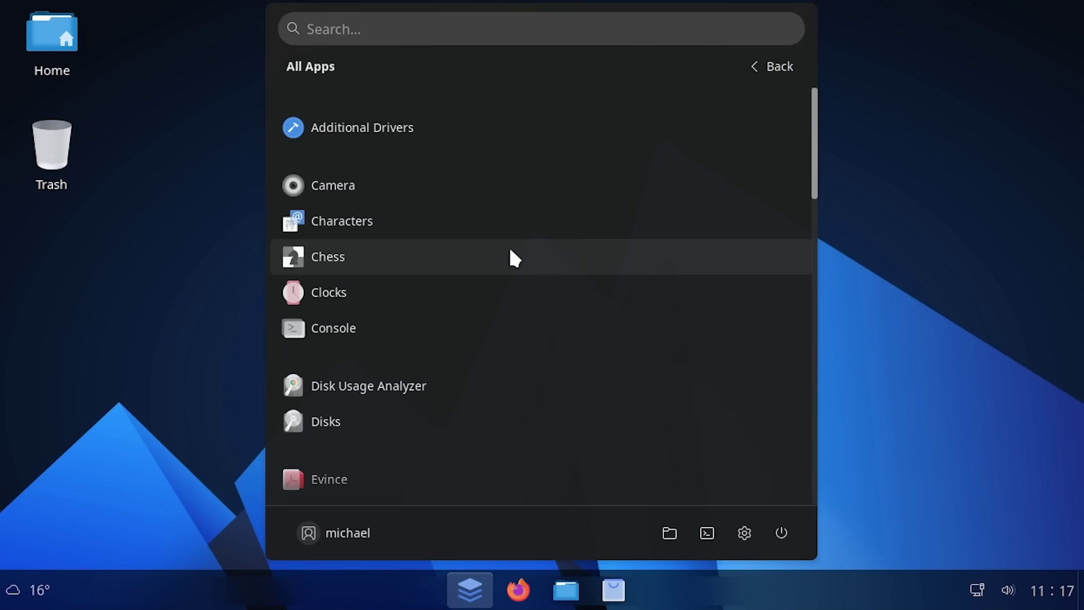
pyautogui.scroll(-15, 513, 283)
pyautogui.scroll(10, 525, 339)
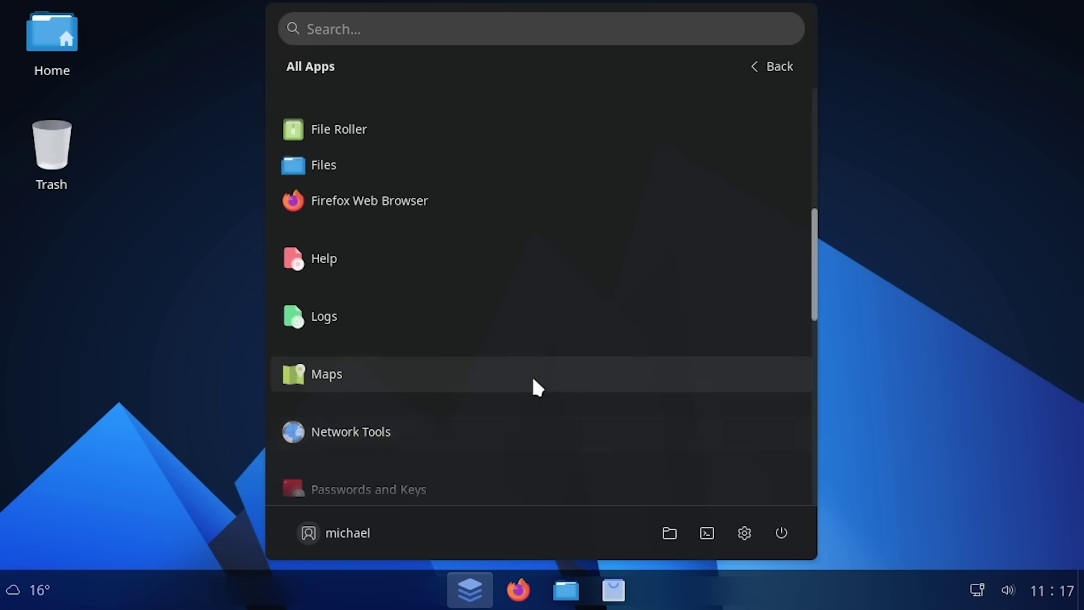
pyautogui.scroll(5, 514, 344)
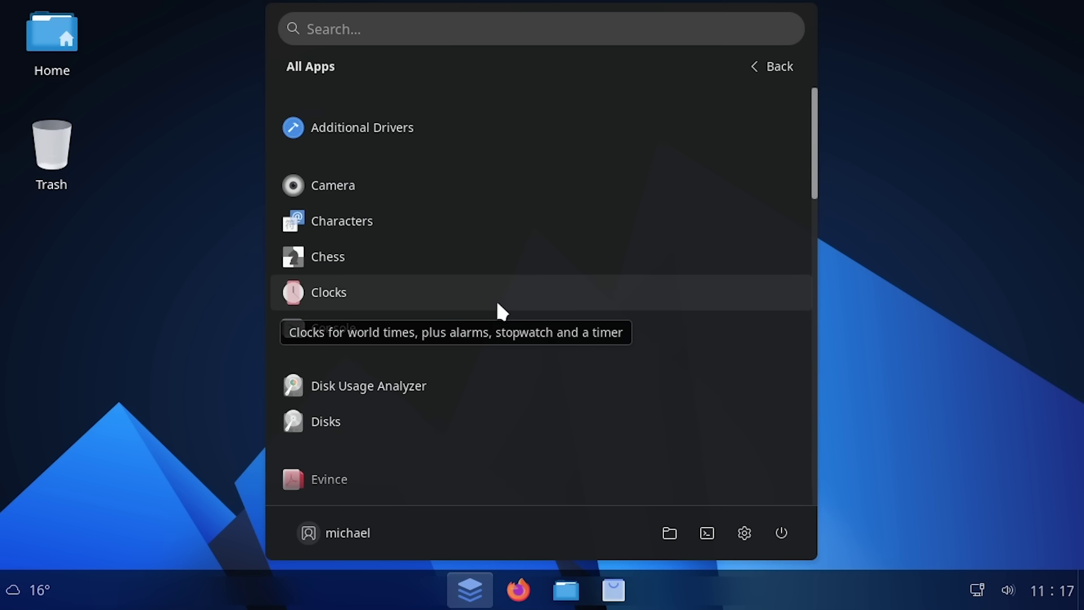
pyautogui.scroll(-14, 545, 308)
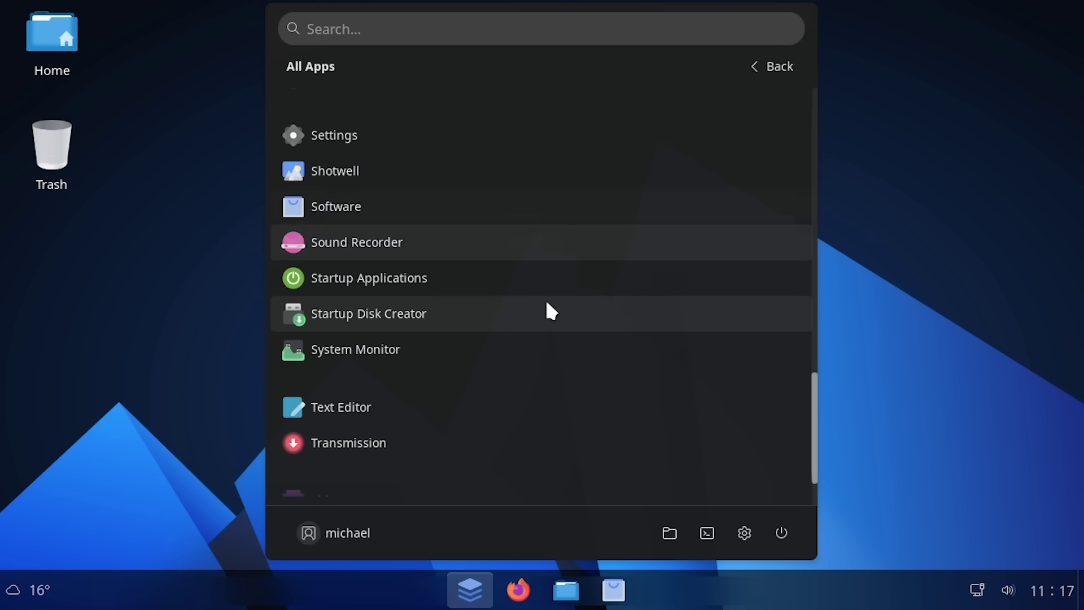
pyautogui.scroll(-1, 546, 305)
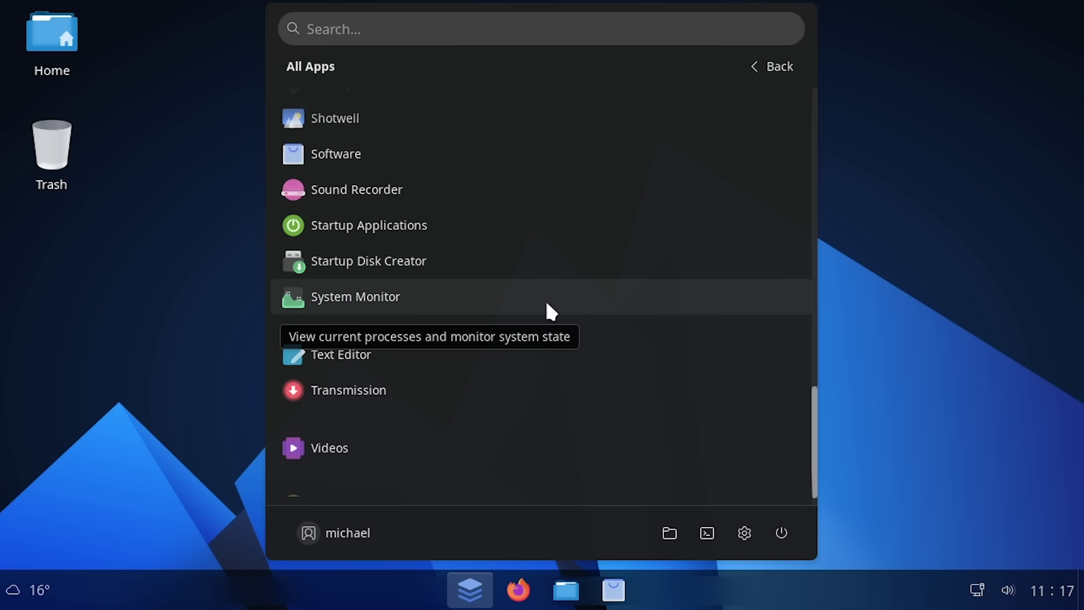
pyautogui.press('Escape')
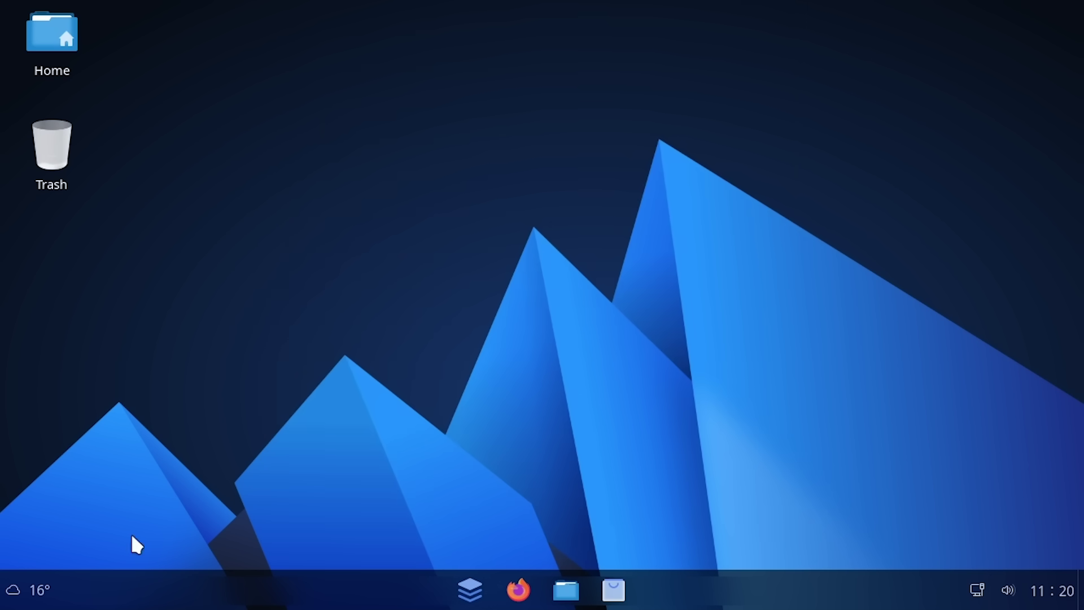
pyautogui.moveTo(134, 536); pyautogui.dragTo(965, 105)
pyautogui.moveTo(242, 281); pyautogui.dragTo(83, 79)
pyautogui.press('super+d')
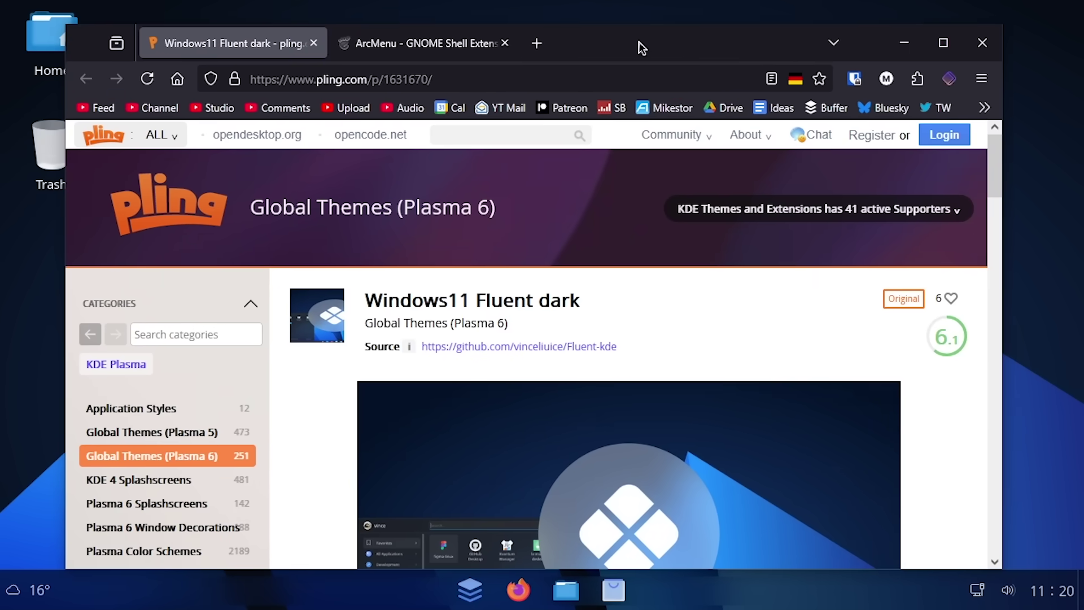
pyautogui.moveTo(362, 301); pyautogui.dragTo(582, 309)
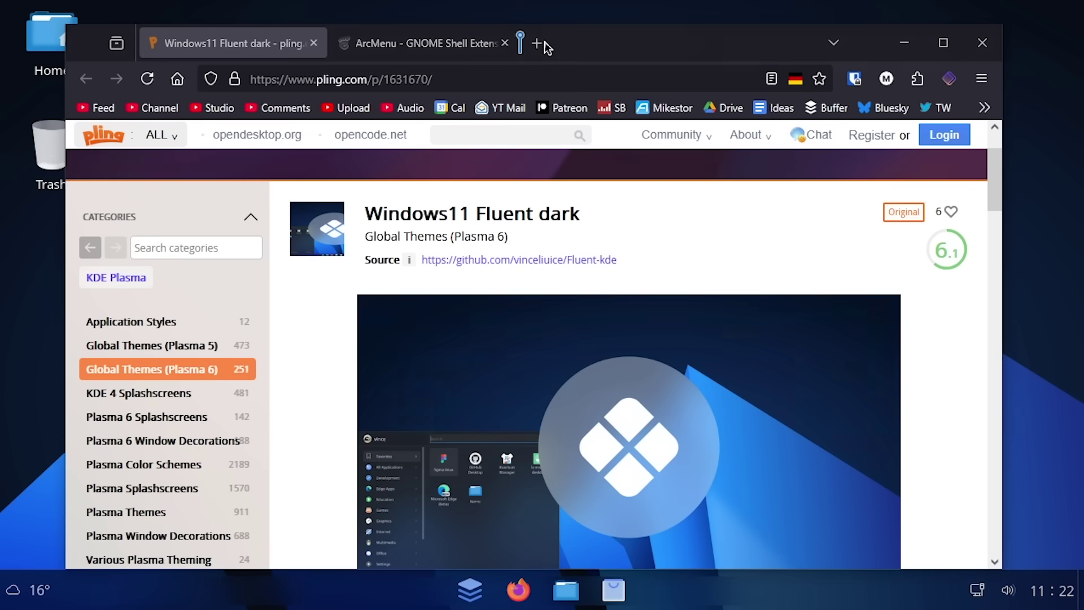
pyautogui.click(544, 43)
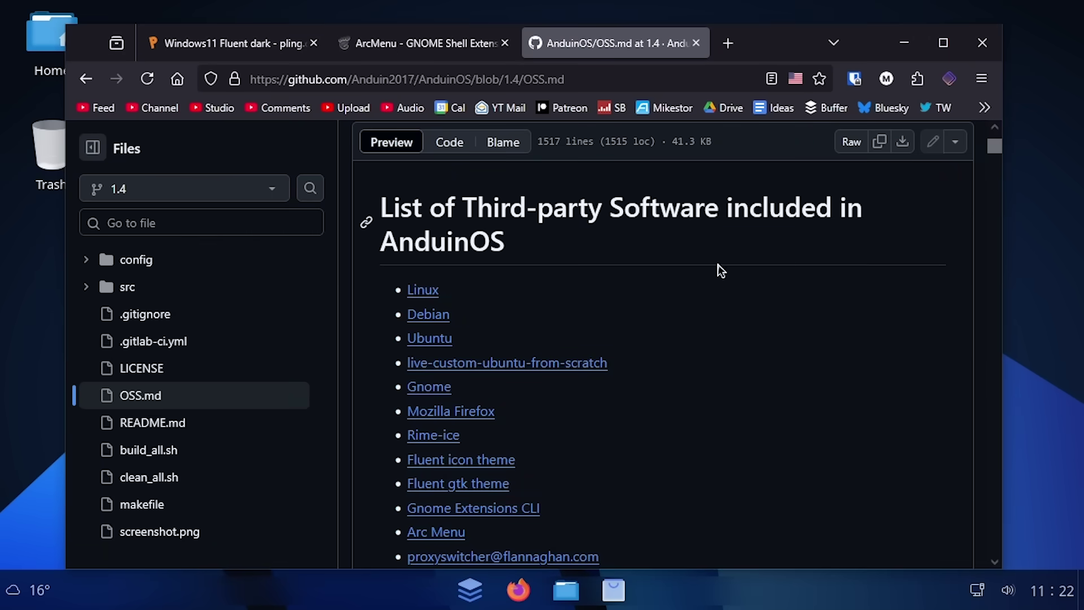
pyautogui.scroll(-6, 543, 255)
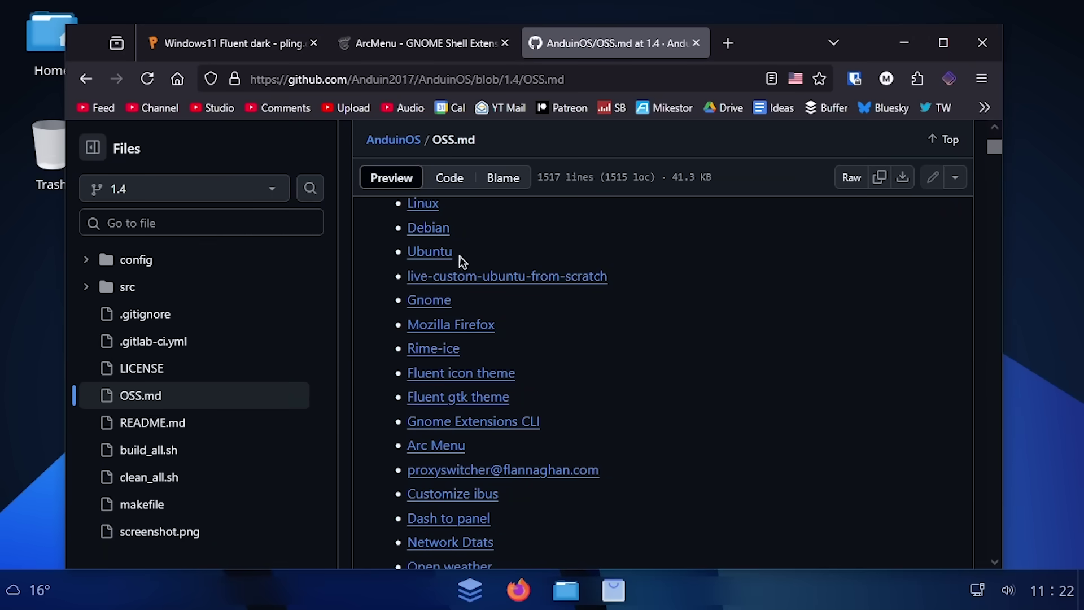
pyautogui.scroll(4, 485, 330)
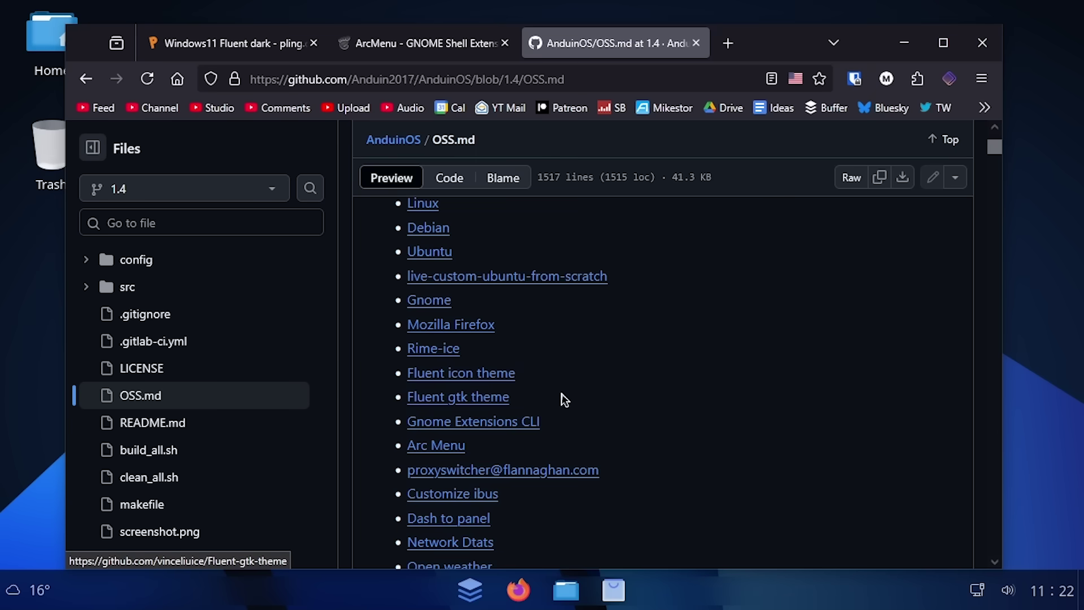
pyautogui.scroll(-4, 562, 397)
pyautogui.scroll(-1, 620, 421)
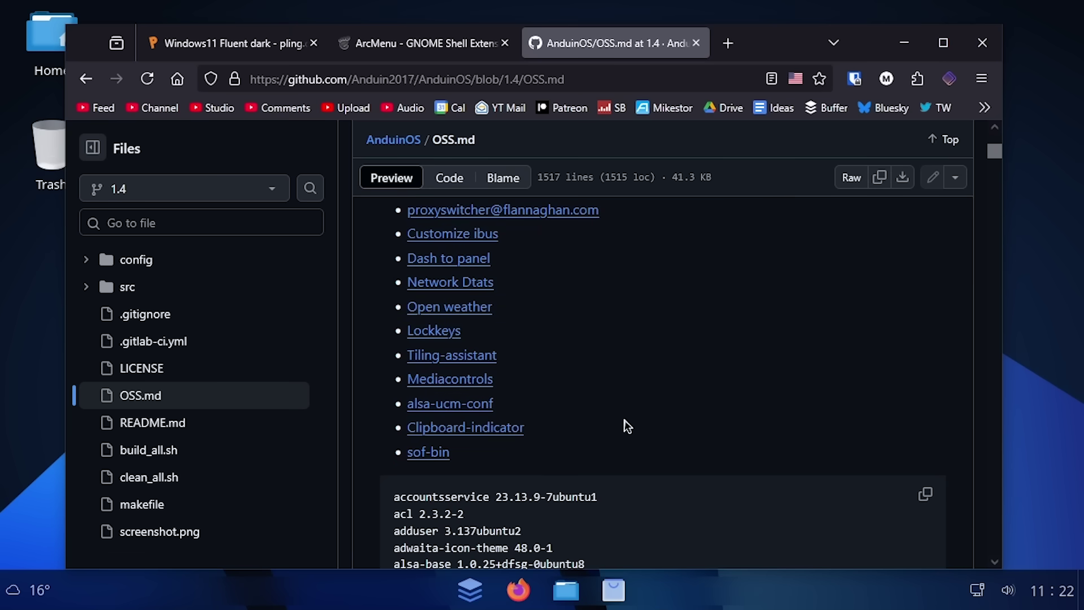
pyautogui.scroll(6, 621, 418)
pyautogui.scroll(-1, 752, 426)
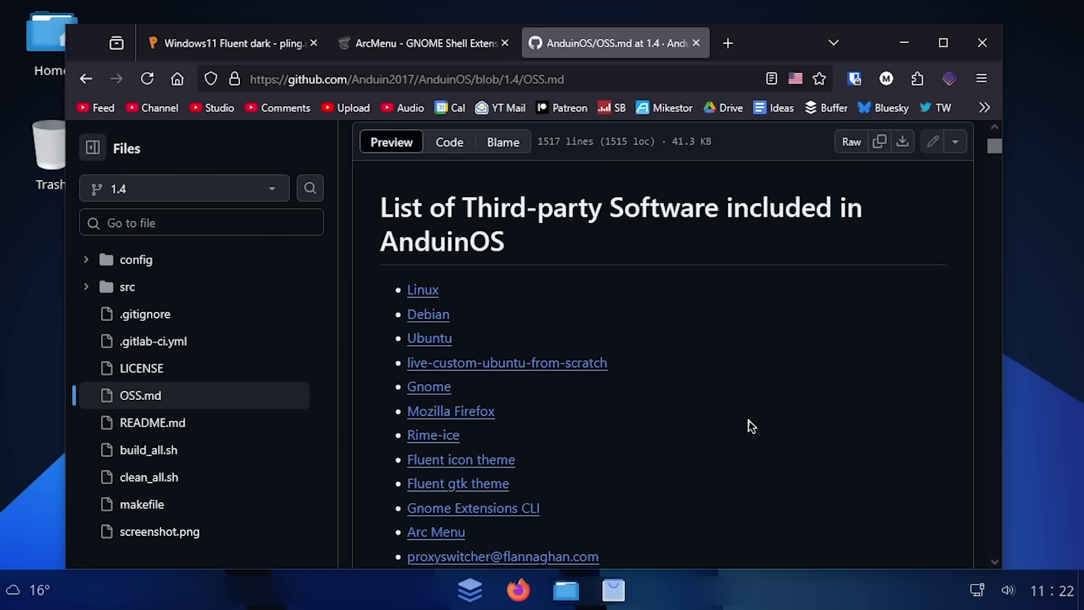
pyautogui.click(271, 44)
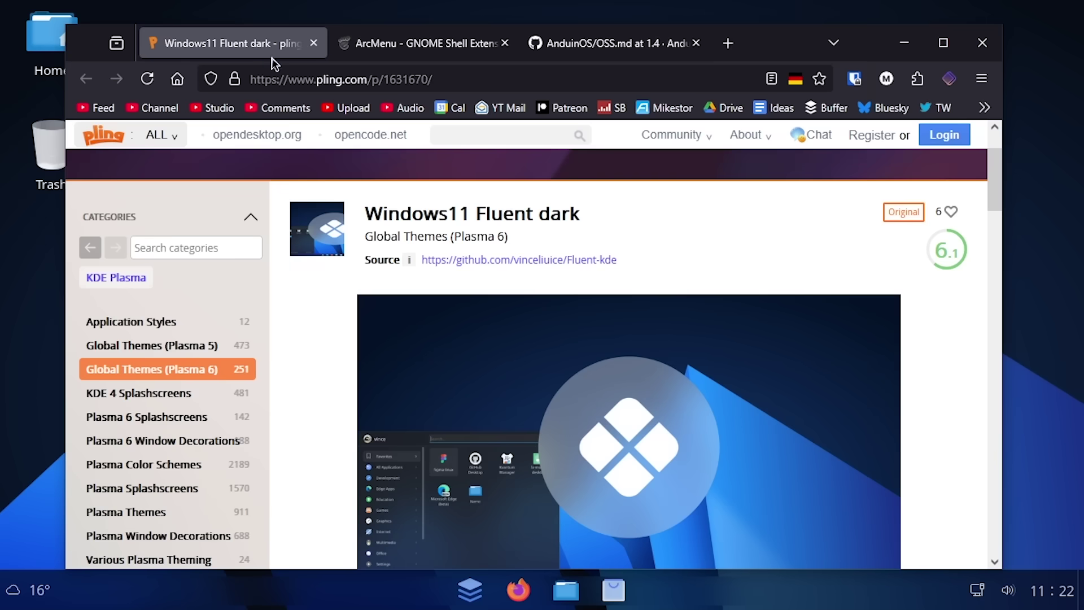
# Minimize the browser and launch Weather from the All Apps list
pyautogui.click(904, 42)
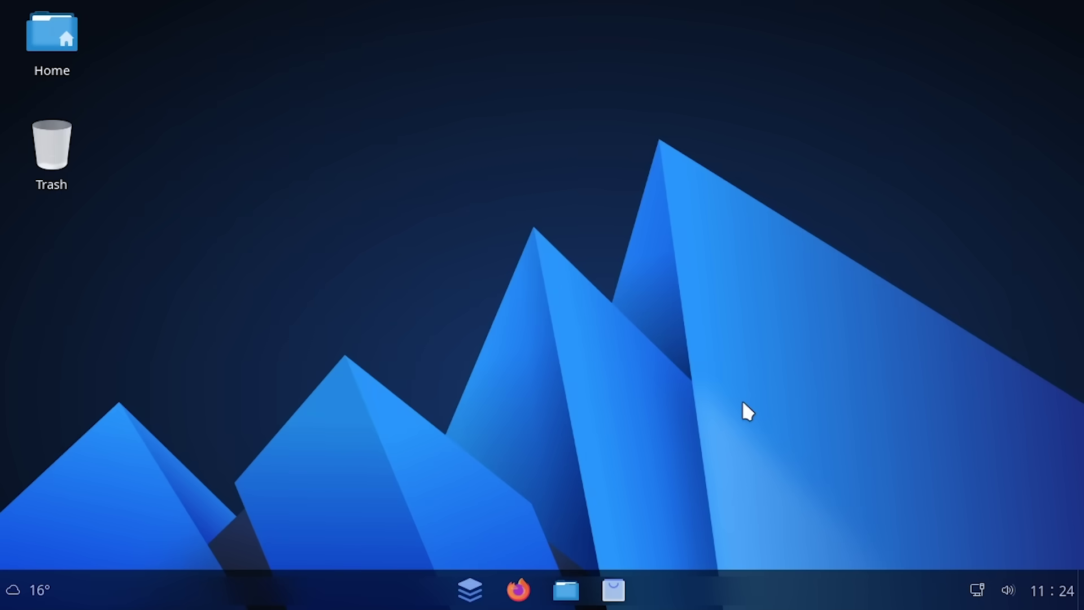
pyautogui.click(469, 591)
pyautogui.click(765, 66)
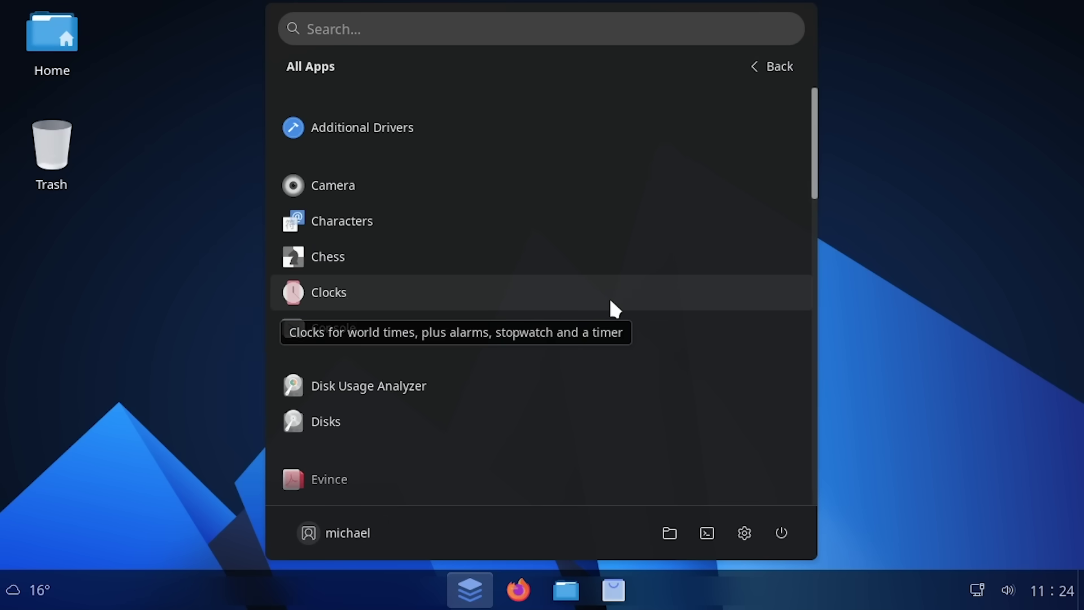
pyautogui.scroll(-10, 491, 367)
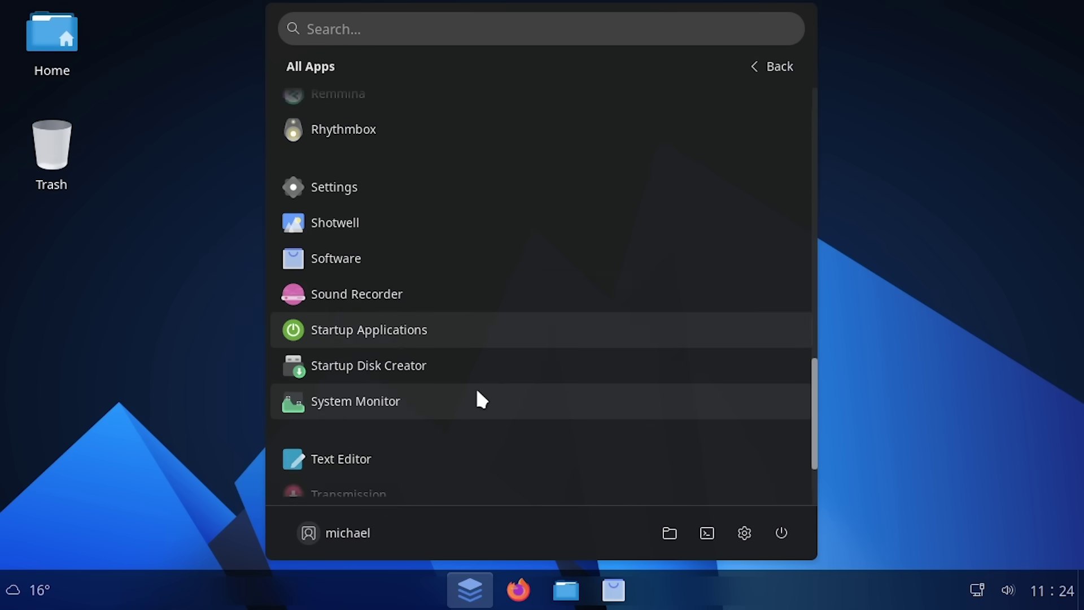
pyautogui.click(387, 478)
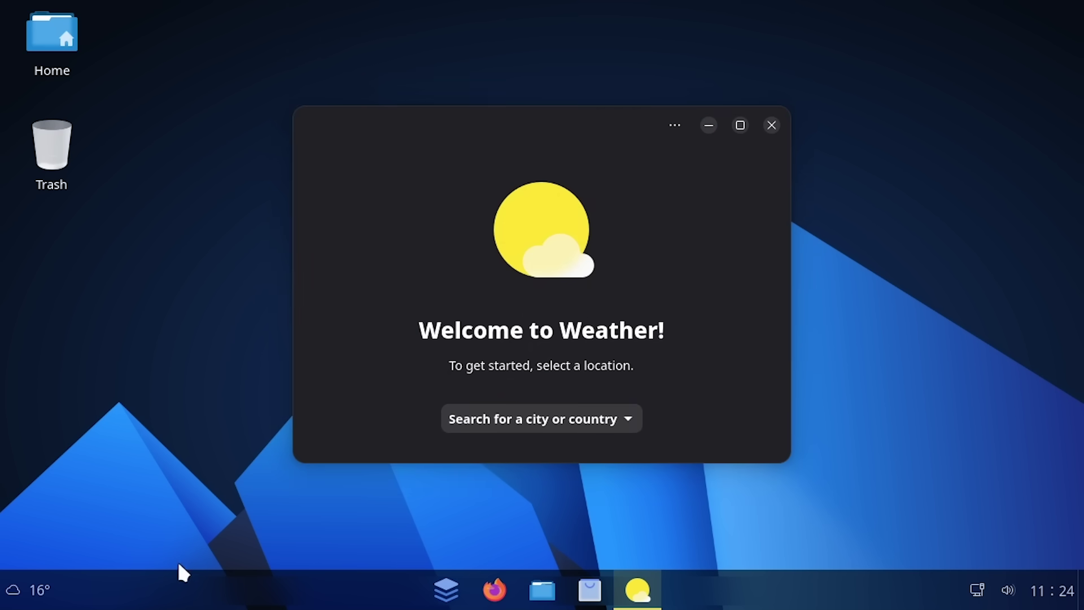
# Search 'new york' in Weather and choose New York, United States as the location
pyautogui.click(20, 577)
pyautogui.click(600, 396)
pyautogui.click(575, 424)
pyautogui.write('new york')
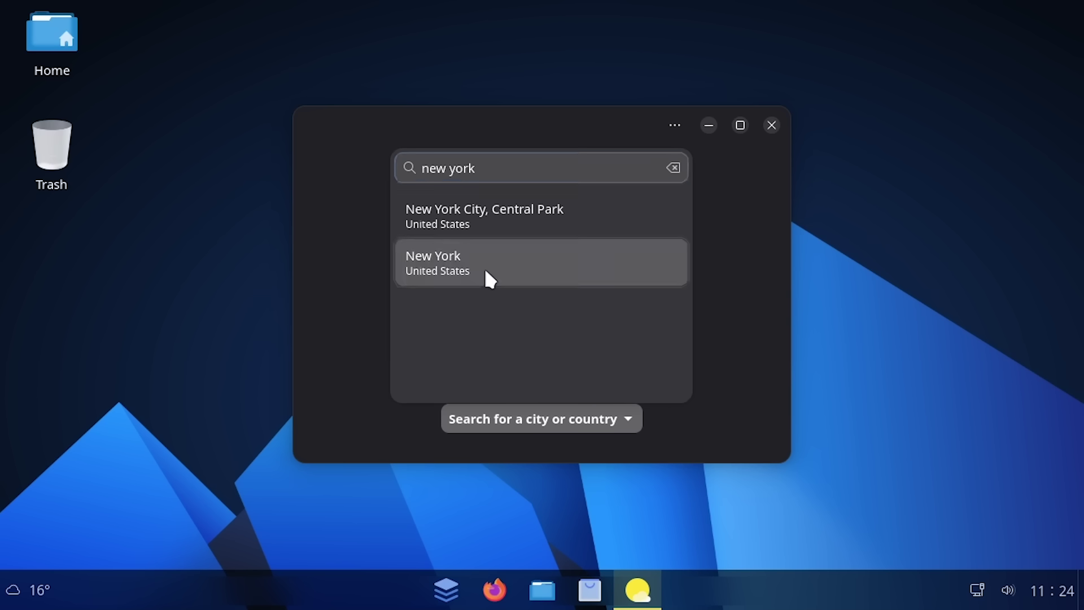
pyautogui.click(486, 278)
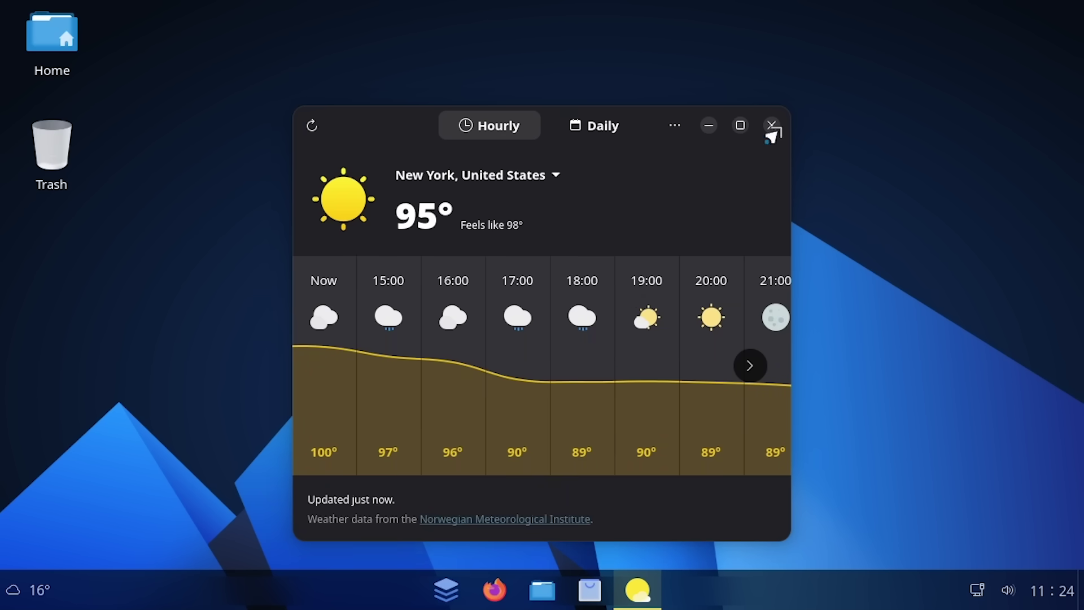
# Close Weather, launch Sound Recorder via 'sound' search, check its version information, then close it
pyautogui.click(771, 125)
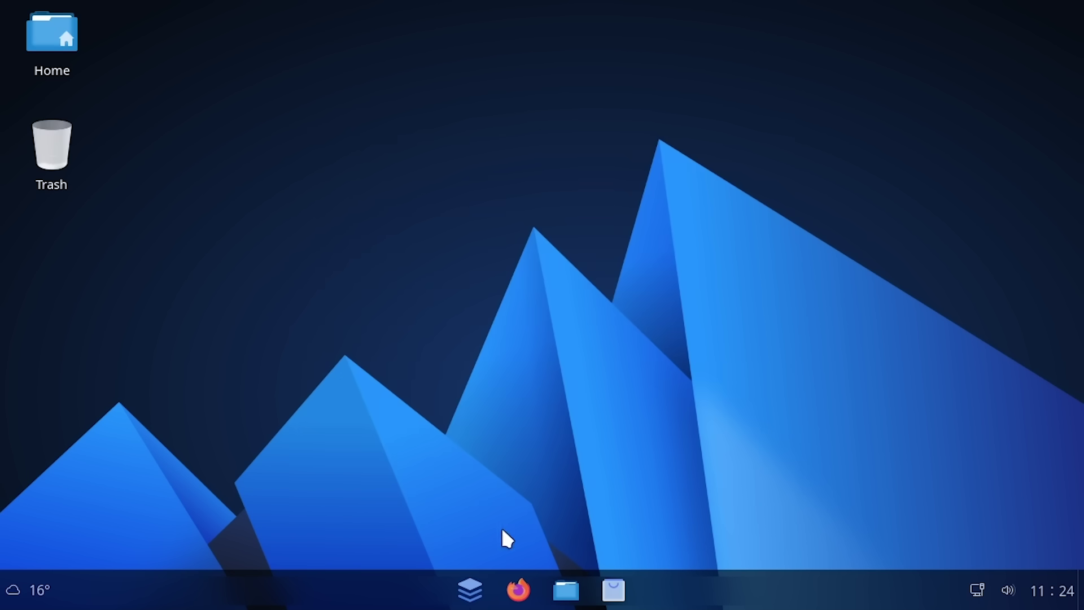
pyautogui.press('super')
pyautogui.write('sound')
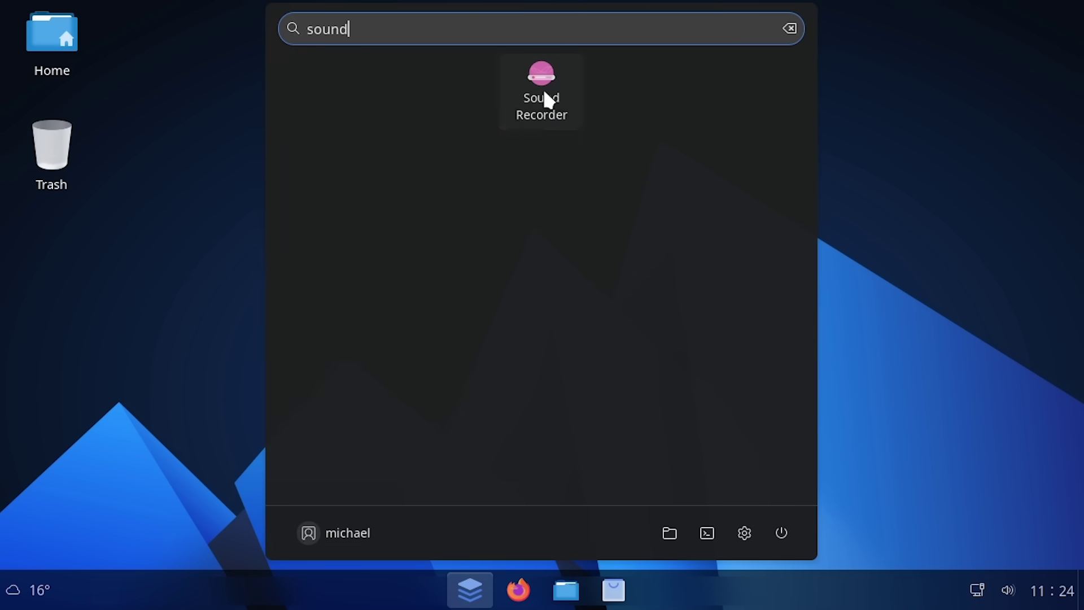
pyautogui.click(543, 93)
pyautogui.click(830, 54)
pyautogui.click(827, 240)
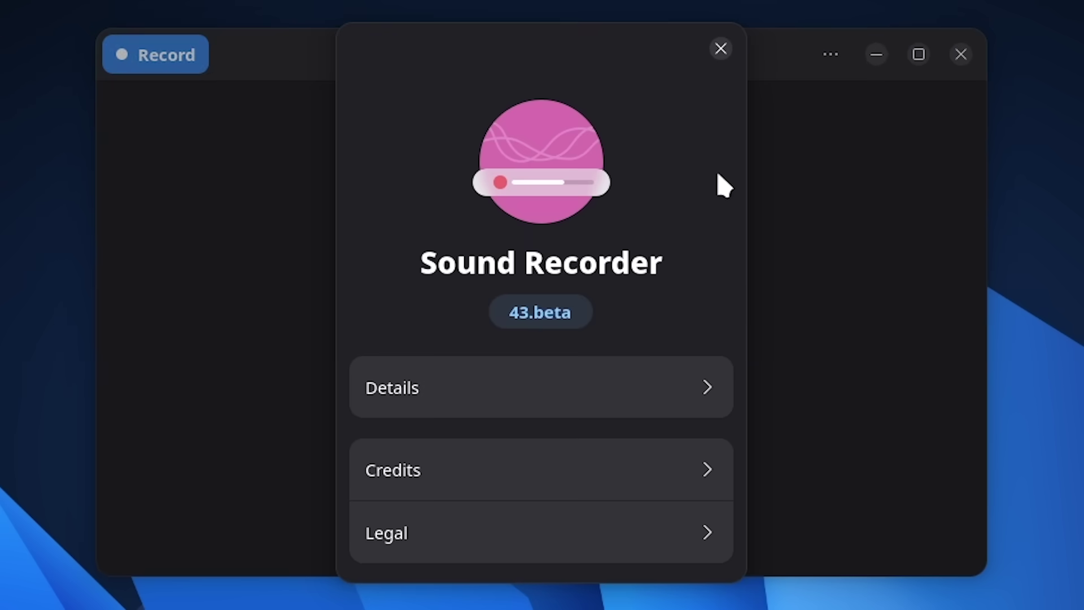
pyautogui.click(721, 48)
pyautogui.click(960, 54)
# Search 'network' to launch Network Tools, glance at the Ping tool, and return to device details
pyautogui.click(472, 588)
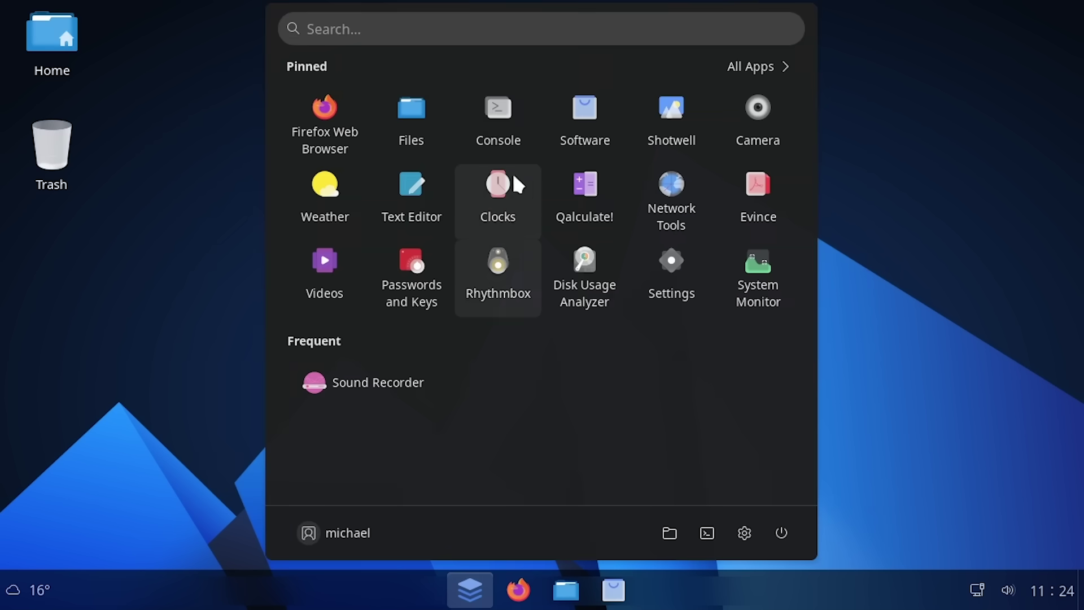
pyautogui.click(515, 31)
pyautogui.write('network')
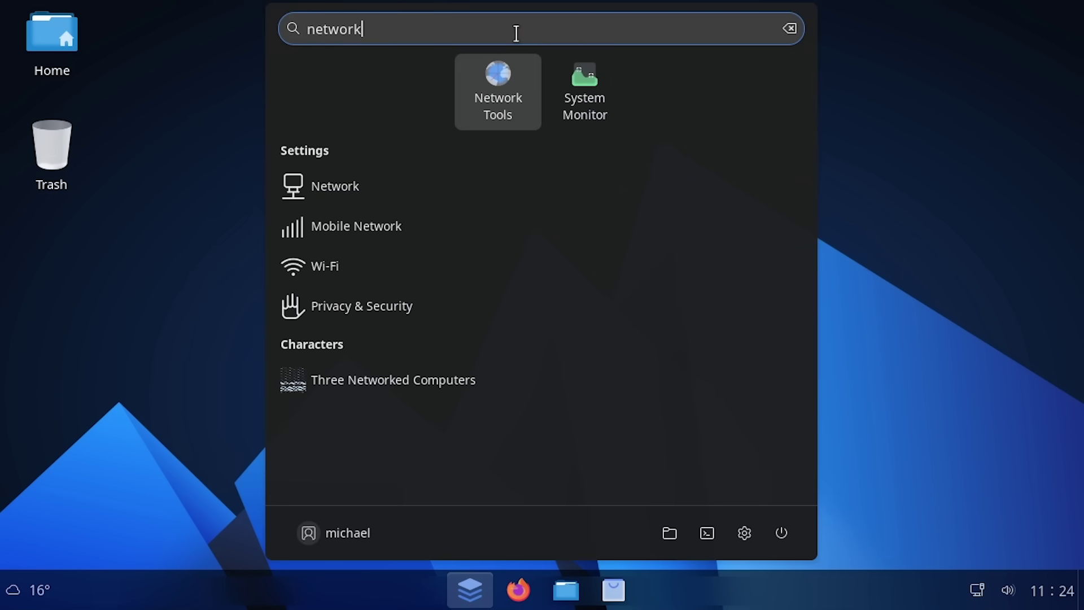
pyautogui.click(511, 107)
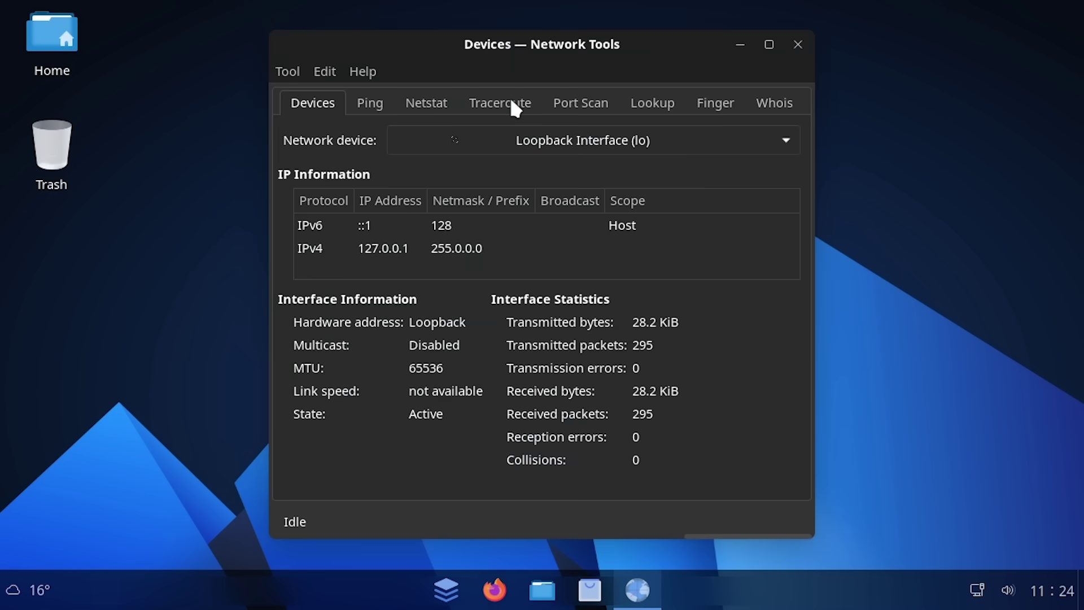
pyautogui.click(363, 71)
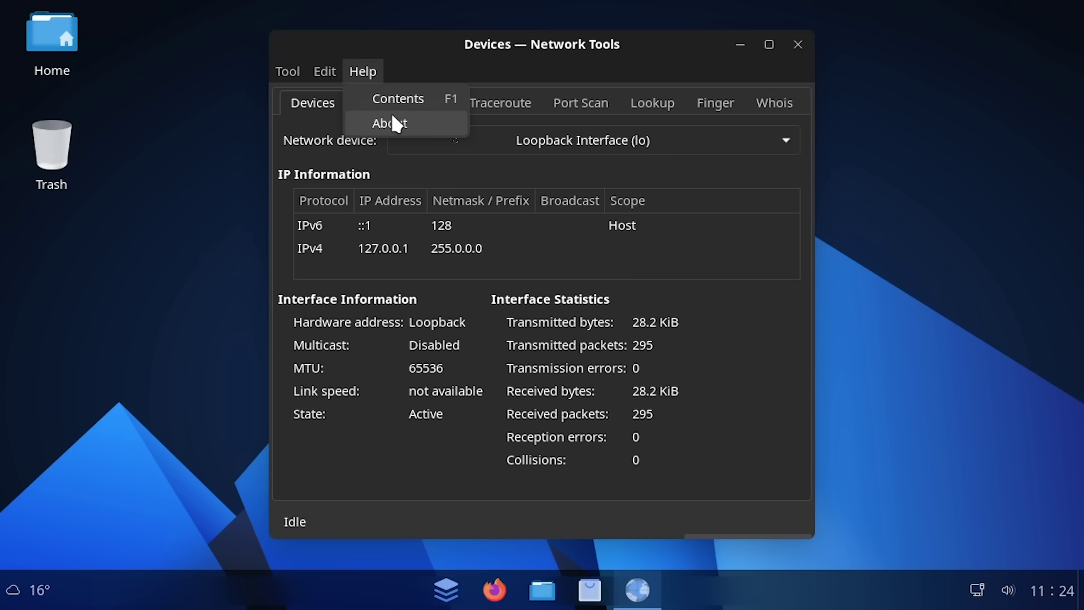
pyautogui.click(520, 164)
pyautogui.click(368, 103)
# Open Network Tools' About dialog, visit its website, view Credits and License, then close it
pyautogui.click(311, 102)
pyautogui.click(363, 71)
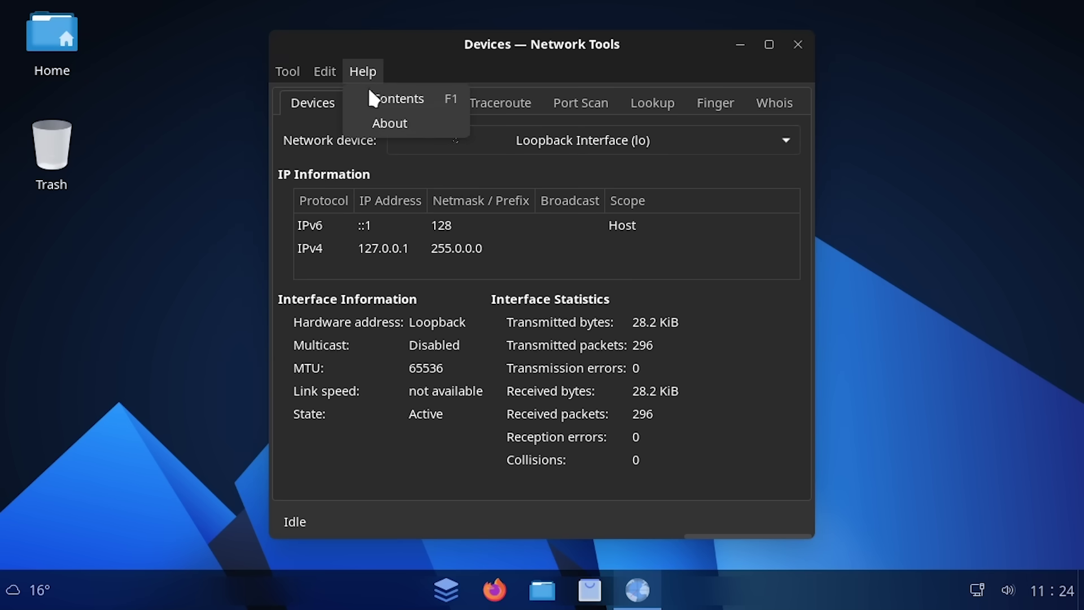
pyautogui.click(389, 123)
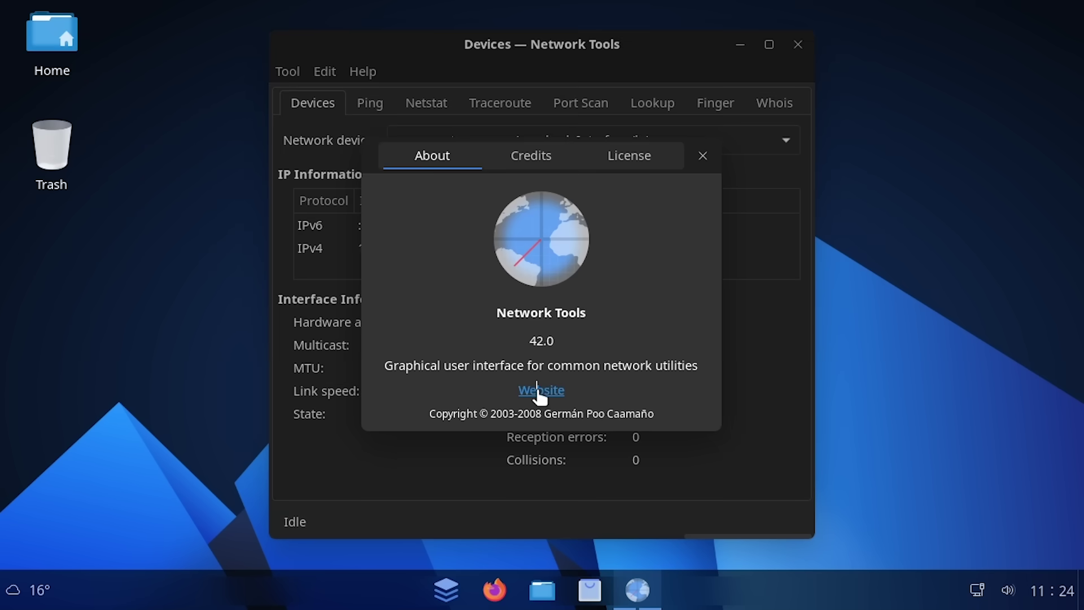
pyautogui.click(538, 391)
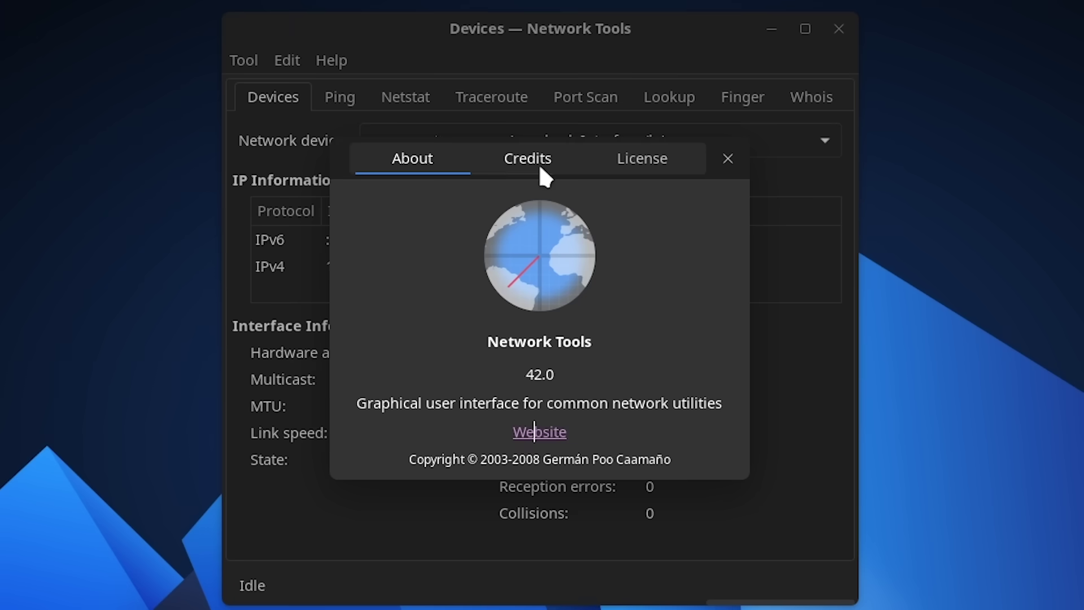
pyautogui.click(539, 164)
pyautogui.click(627, 158)
pyautogui.click(417, 160)
pyautogui.click(725, 159)
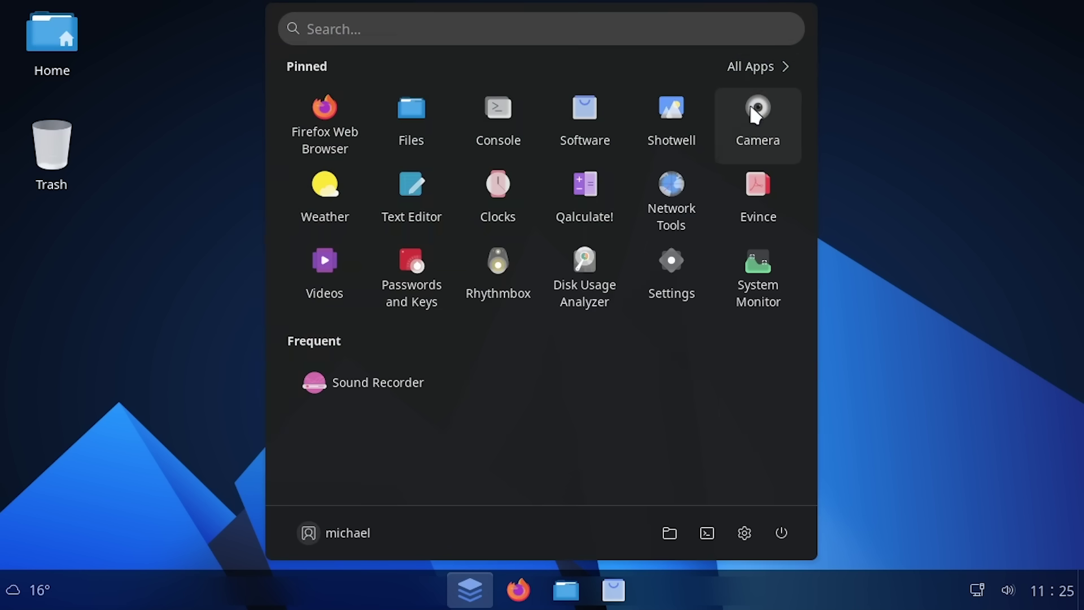
# Launch Qalculate! from the All Apps list
pyautogui.click(759, 65)
pyautogui.scroll(-15, 619, 285)
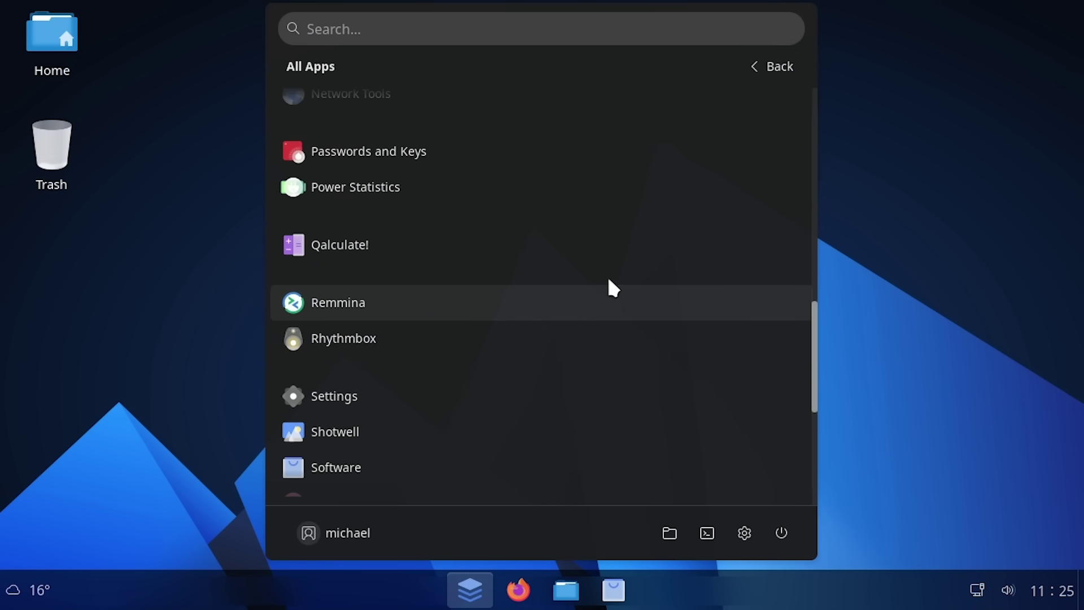
pyautogui.click(373, 251)
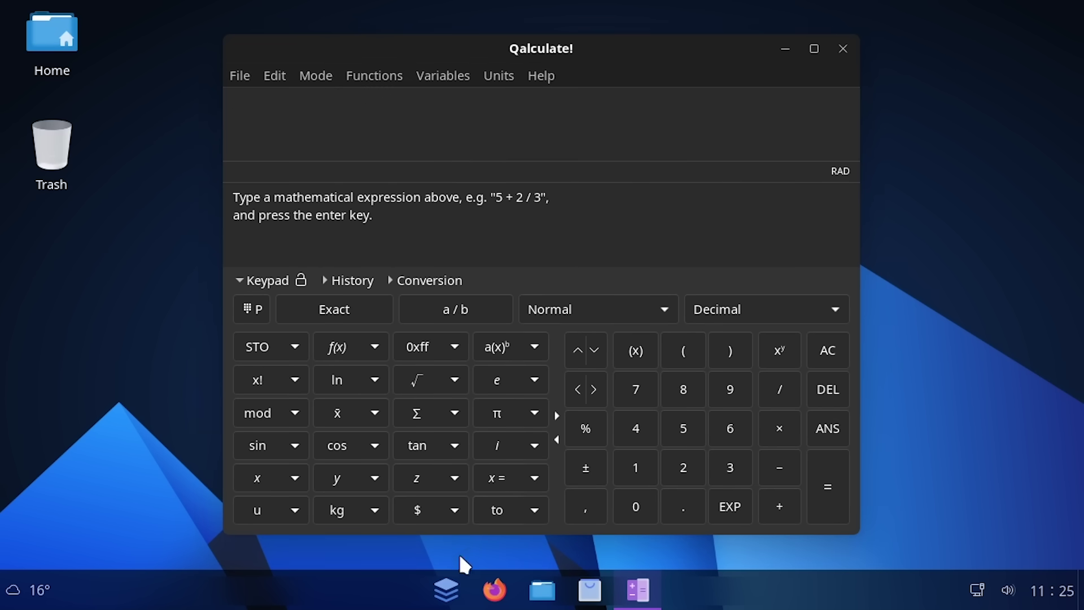
# Search 'calc' in the launcher and open the Calculator listing in the software store
pyautogui.click(446, 590)
pyautogui.write('calc')
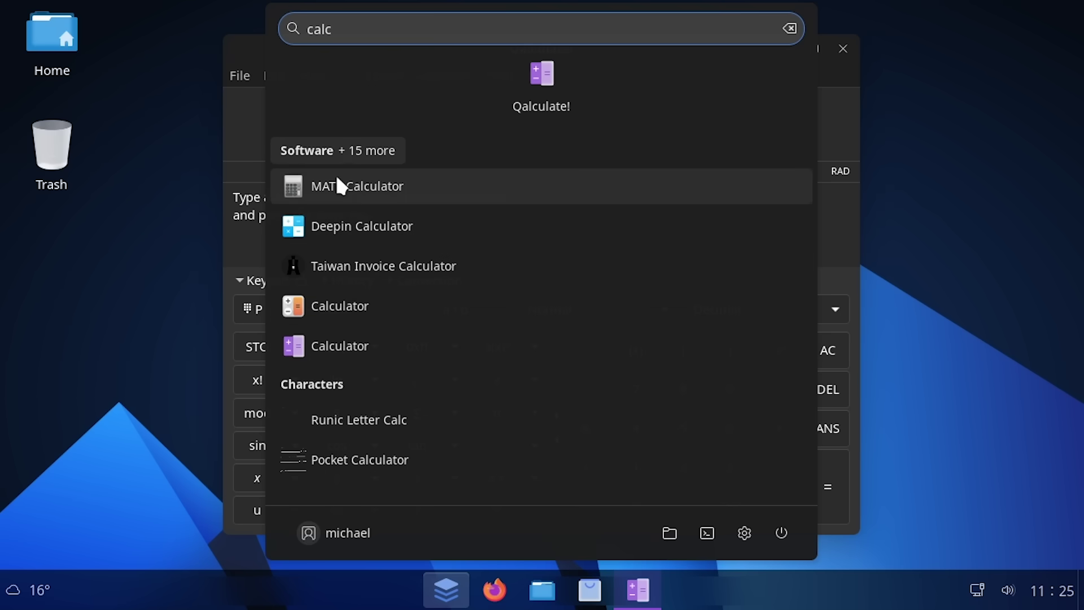
pyautogui.click(353, 346)
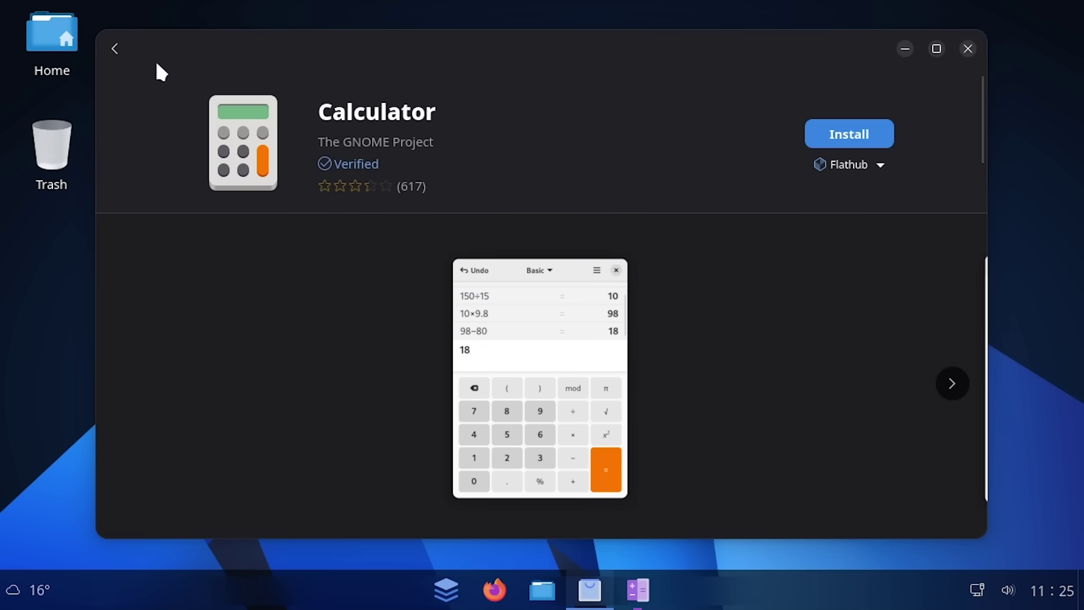
# Go back from the Calculator listing toward the Explore page
pyautogui.click(115, 48)
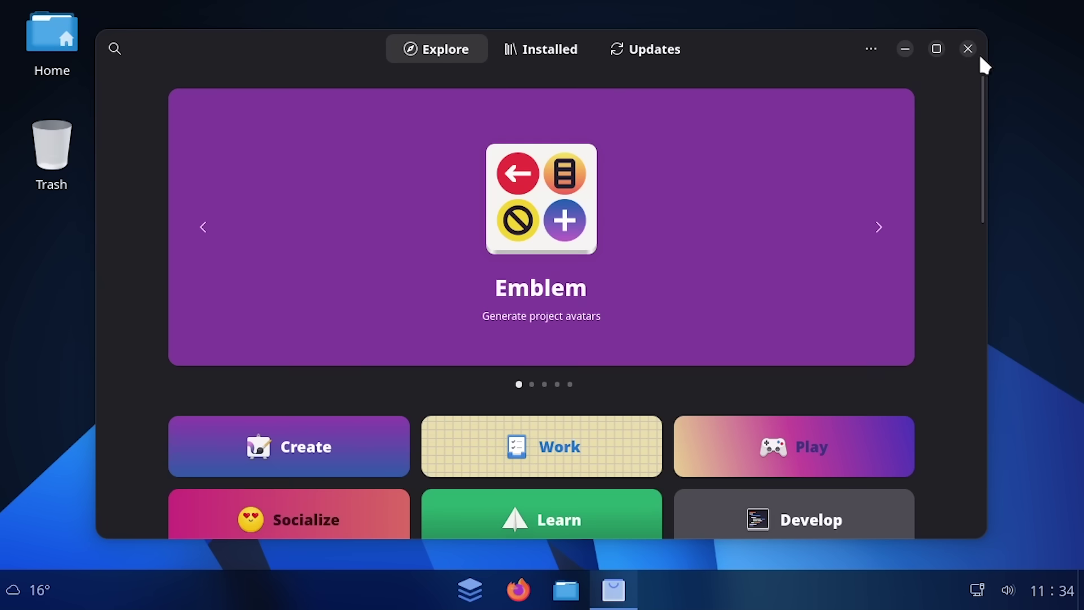
# Close the software store and open the Help guide by searching 'help'
pyautogui.click(967, 48)
pyautogui.click(472, 590)
pyautogui.write('help')
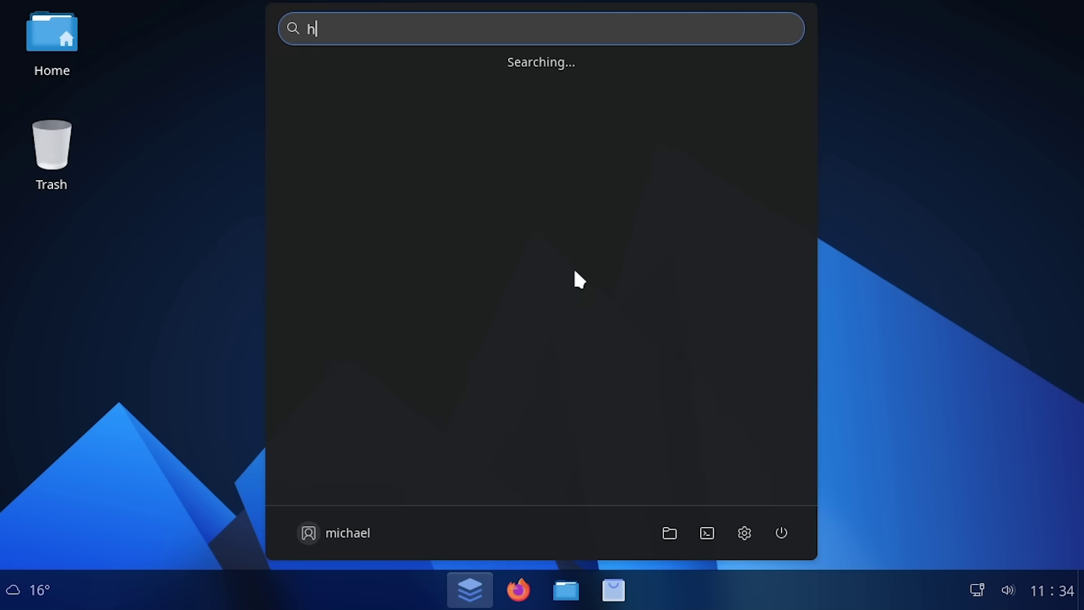
pyautogui.click(507, 79)
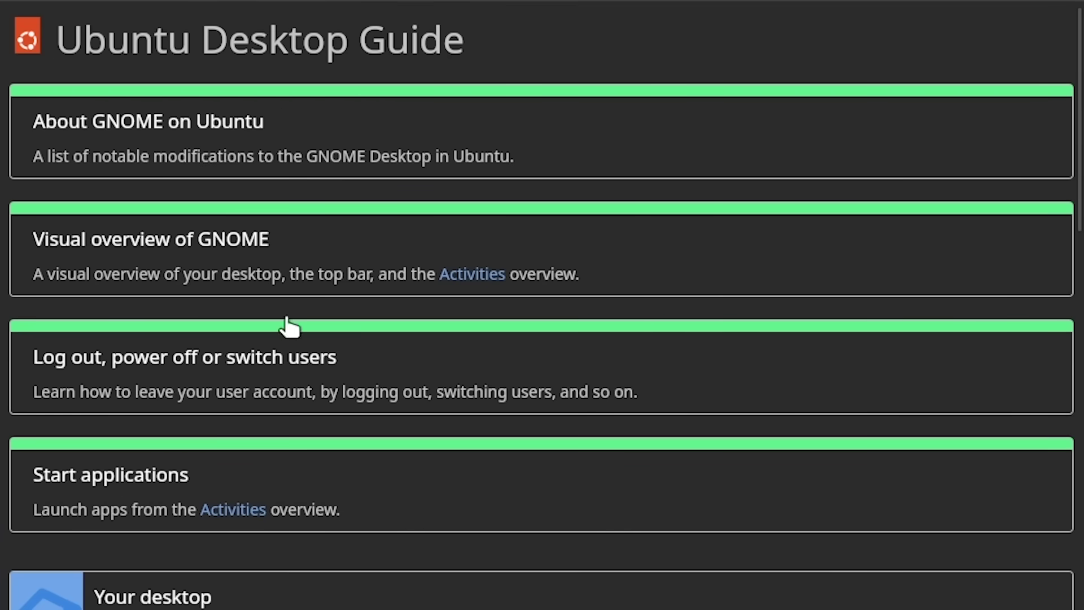
# Browse to Your desktop > Visual overview of GNOME and read through the page
pyautogui.scroll(-6, 288, 326)
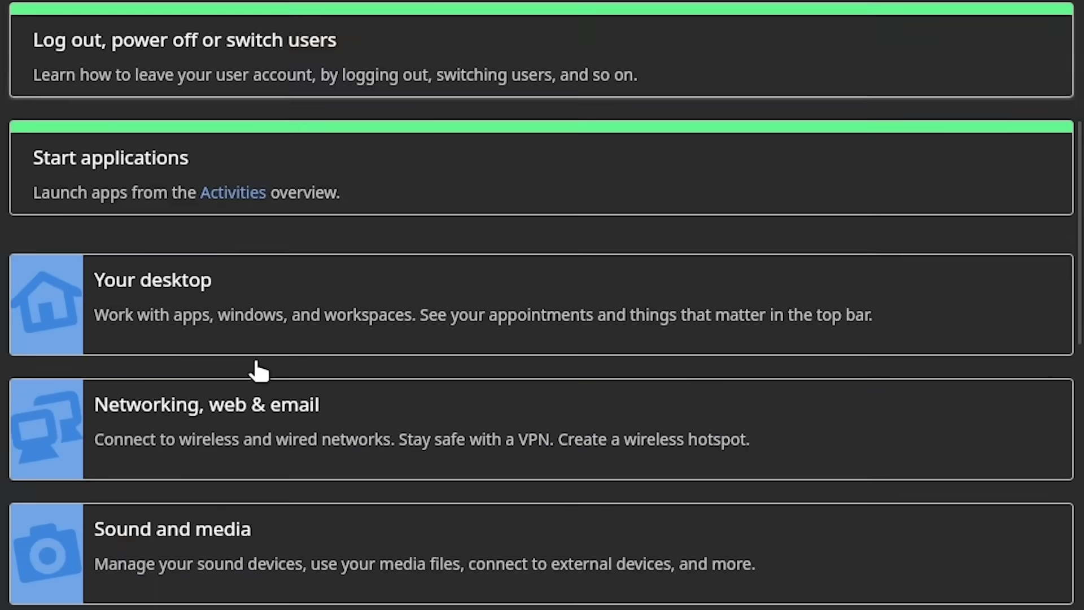
pyautogui.click(153, 208)
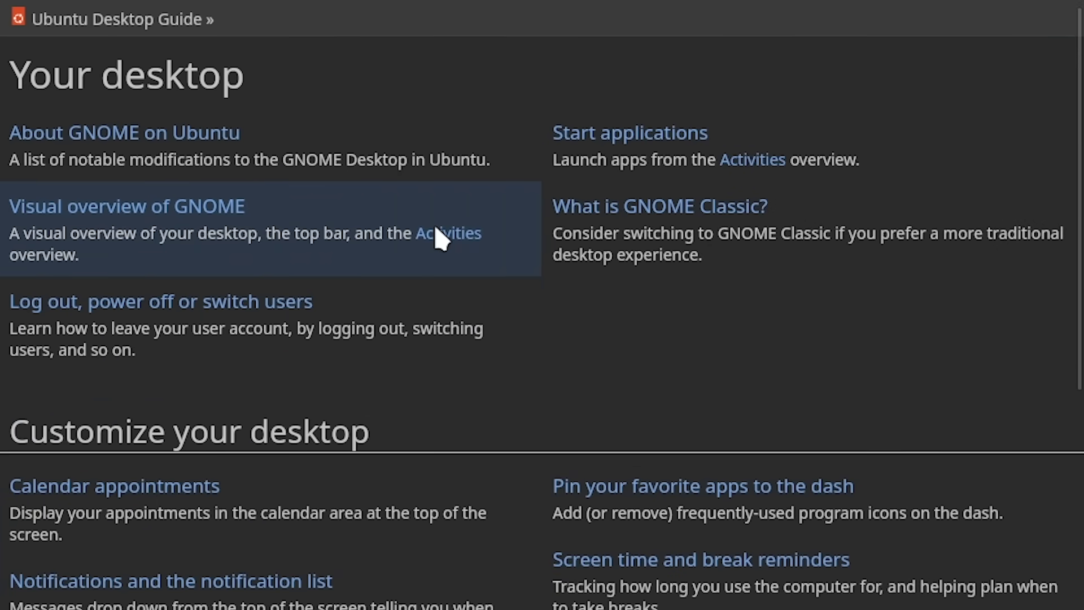
pyautogui.click(439, 236)
pyautogui.scroll(-10, 822, 339)
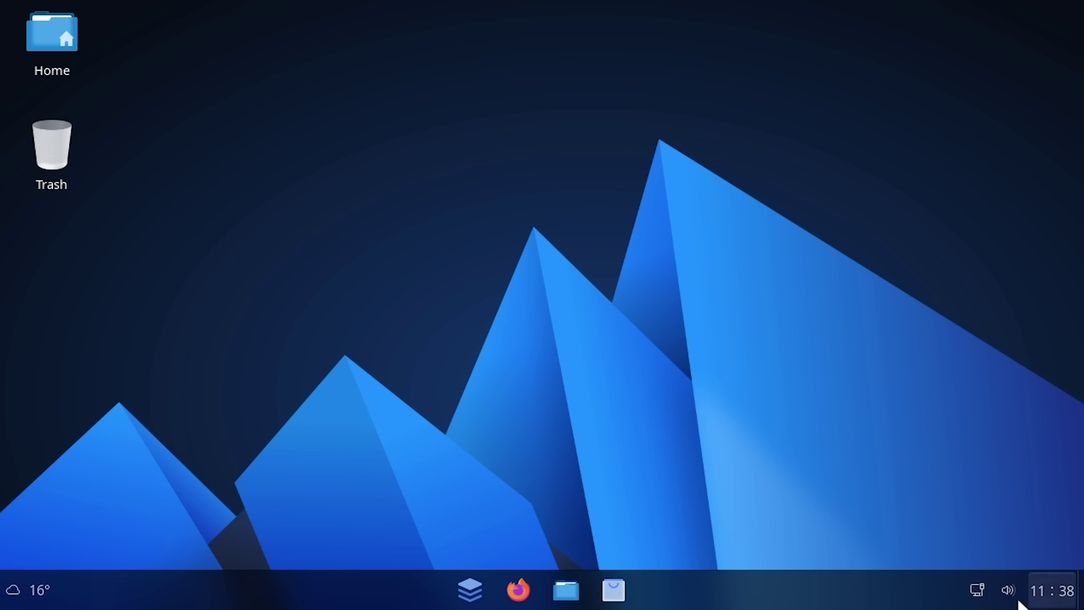
# Check the calendar panel and view the full Weather forecast, then close Weather
pyautogui.click(1051, 591)
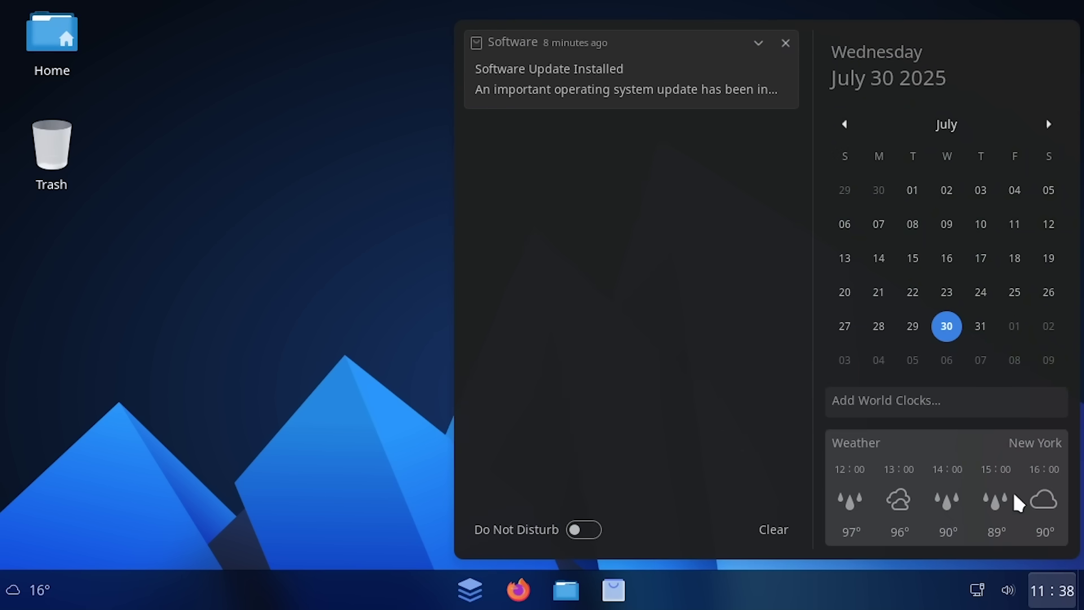
pyautogui.click(903, 511)
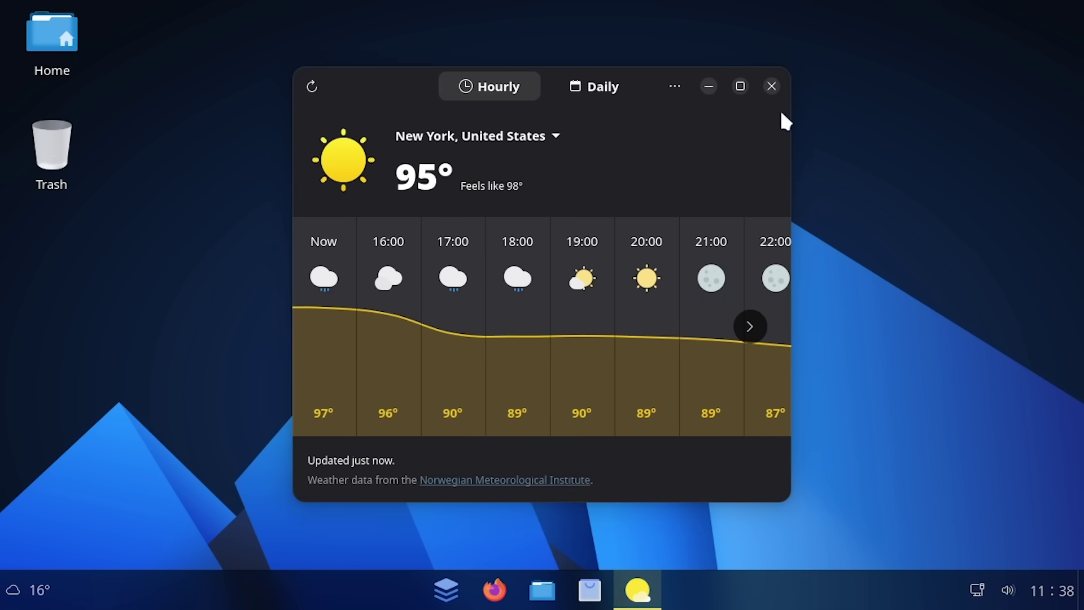
pyautogui.click(771, 86)
# Reopen and dismiss the calendar panel, then bring up quick settings from the network/volume tray
pyautogui.click(1041, 587)
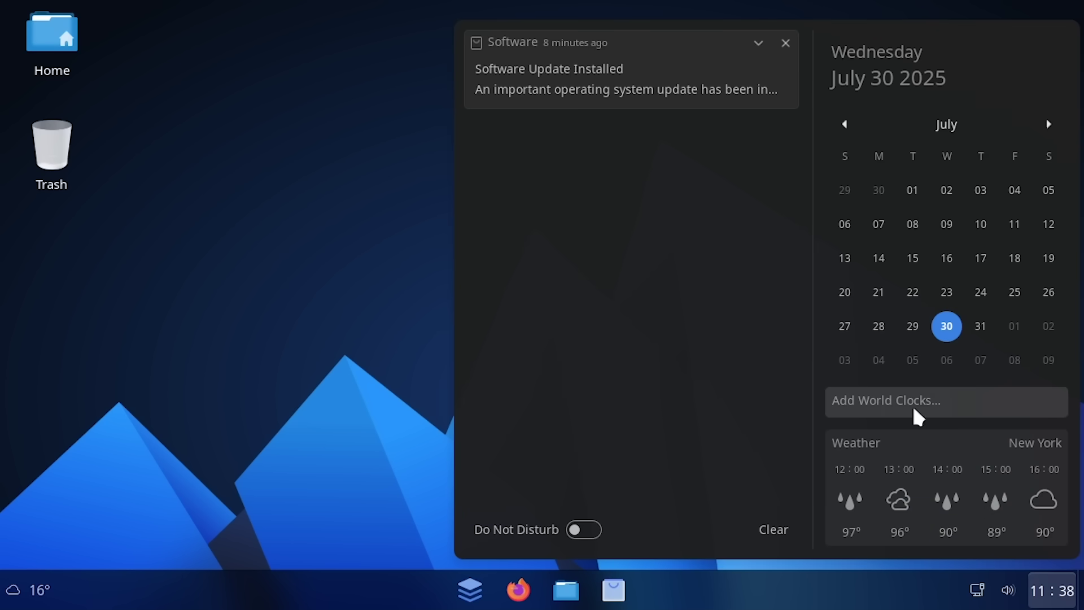
pyautogui.press('Escape')
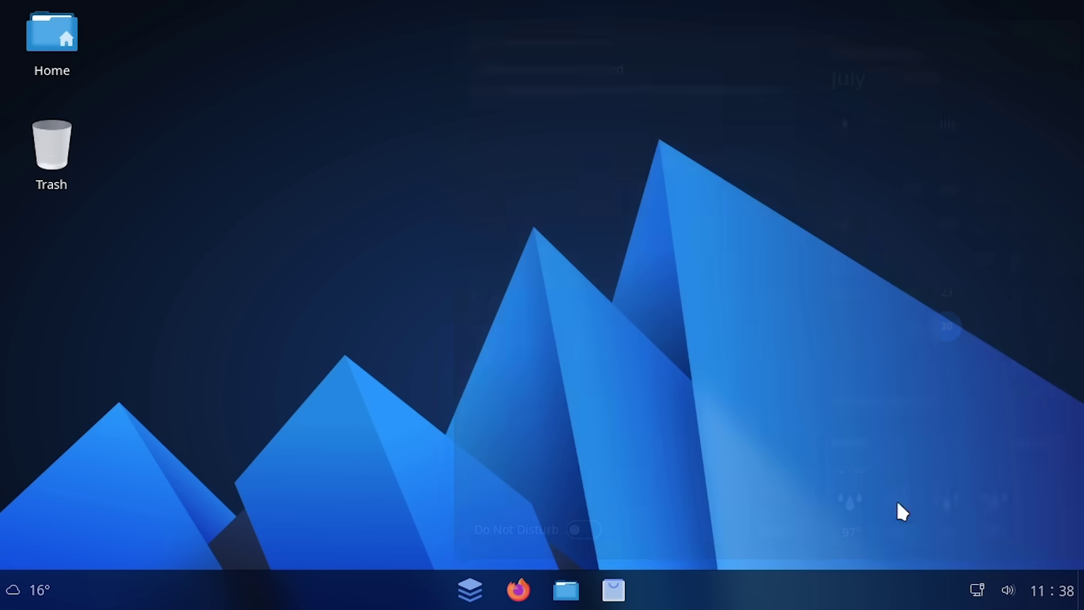
pyautogui.click(976, 592)
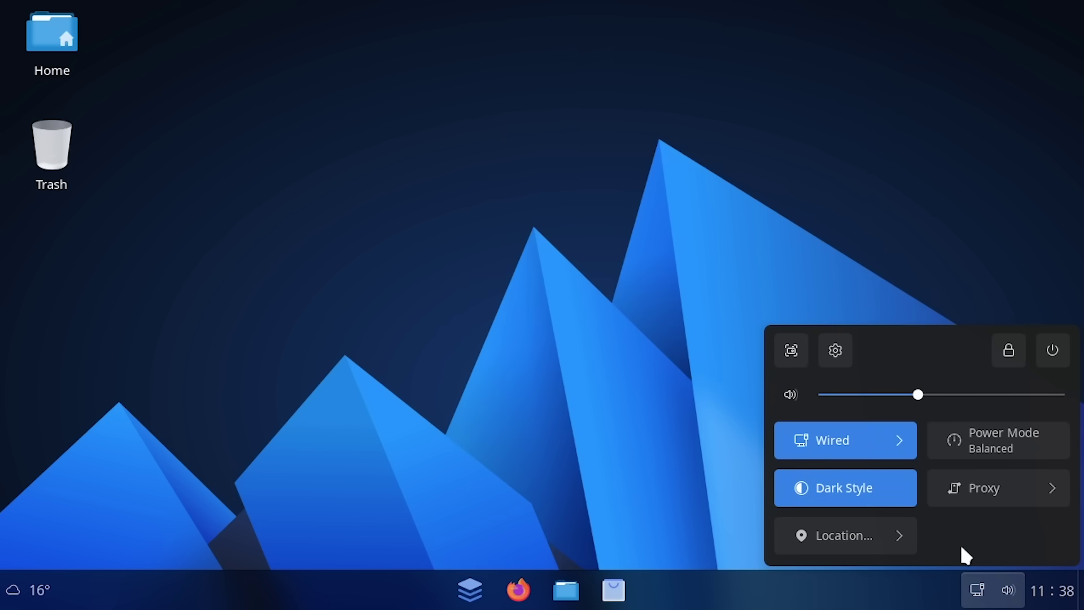
# Turn Dark Style off for the light theme, then reopen quick settings and toggle Dark Style again
pyautogui.click(838, 494)
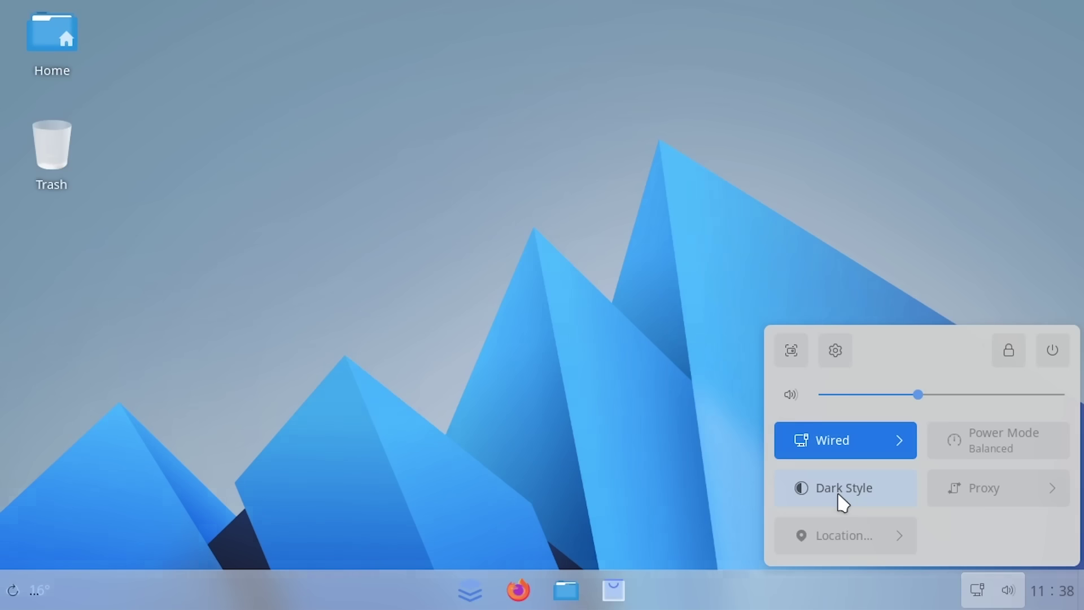
pyautogui.click(611, 440)
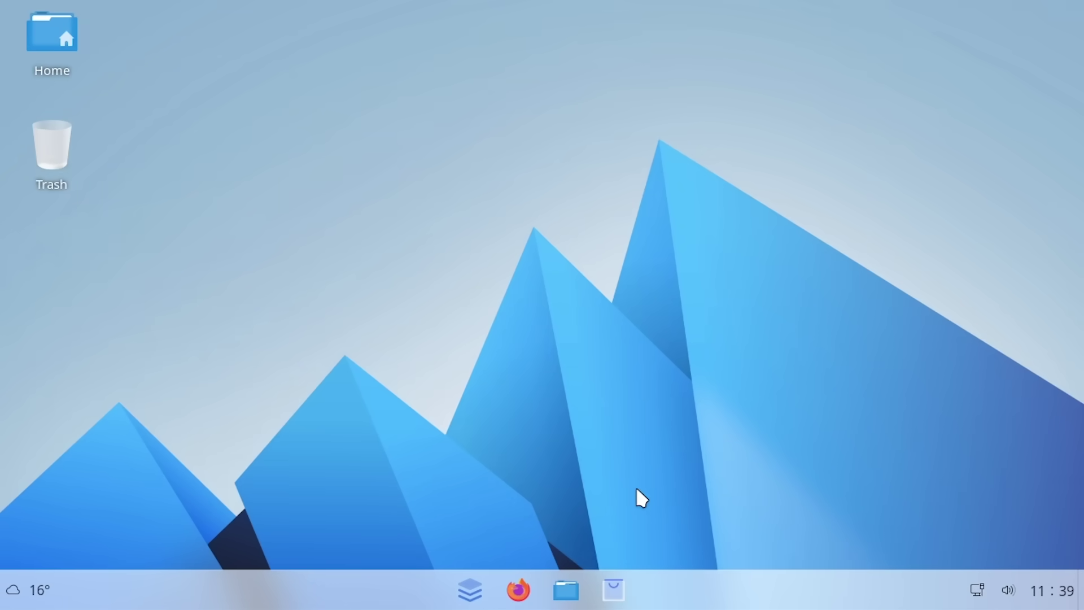
pyautogui.click(1045, 590)
pyautogui.click(900, 597)
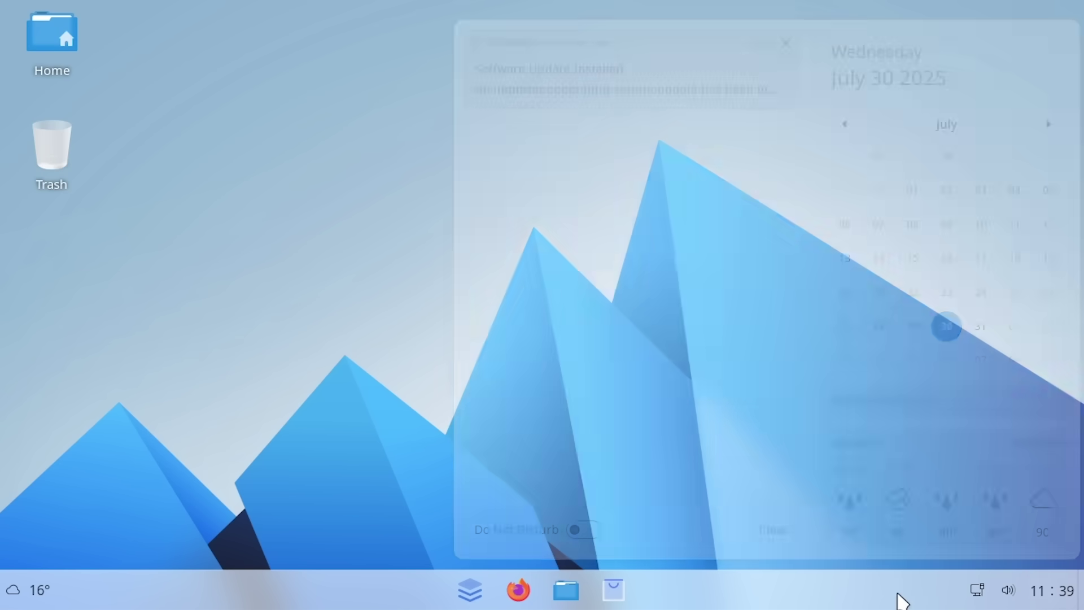
pyautogui.click(982, 594)
pyautogui.click(841, 495)
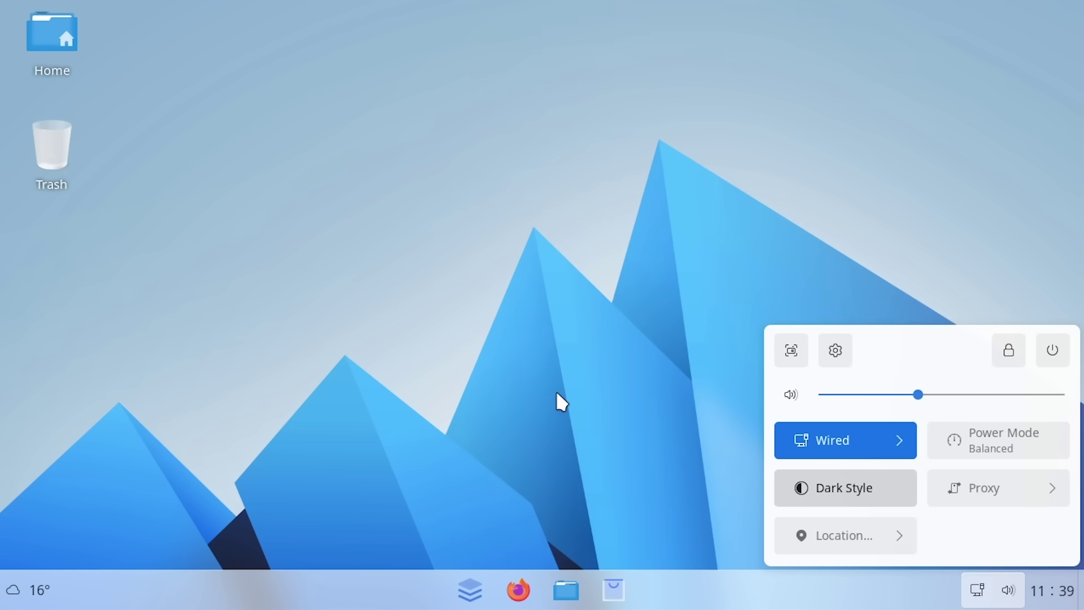